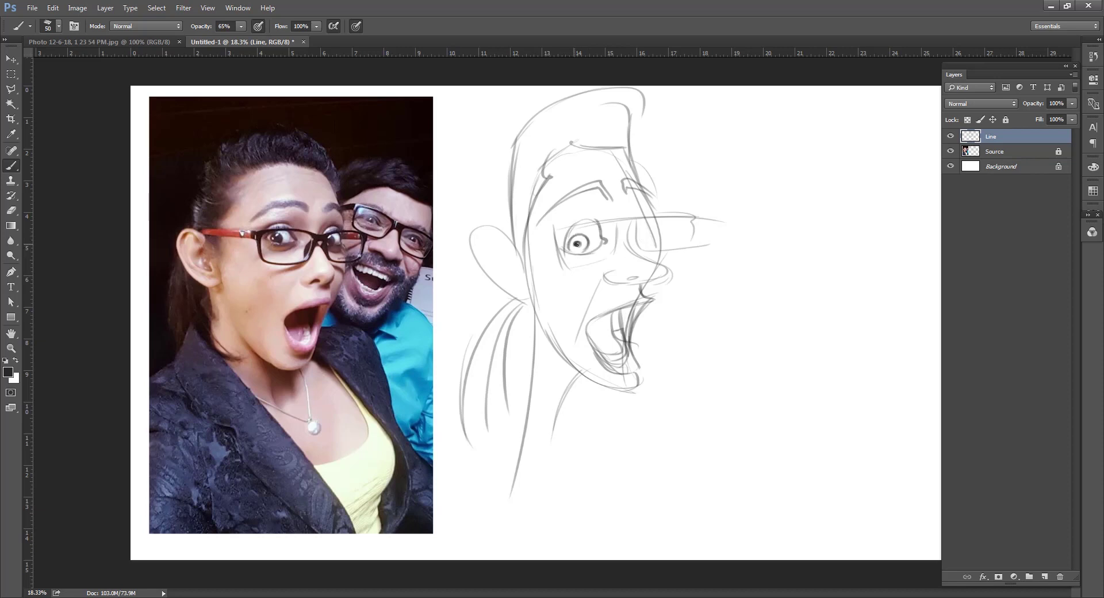
Ink the iris, eyebrows, nose contour, open mouth with lower teeth, chin and right eye
mouse_move(575, 244)
left_mouse_down()
mouse_move(598, 221)
mouse_move(572, 235)
mouse_move(601, 247)
mouse_move(598, 258)
left_mouse_up()
mouse_move(604, 192)
left_mouse_down()
mouse_move(561, 198)
mouse_move(650, 192)
mouse_move(637, 152)
left_mouse_up()
mouse_move(630, 222)
left_mouse_down()
mouse_move(661, 265)
mouse_move(630, 283)
mouse_move(603, 280)
mouse_move(637, 316)
mouse_move(587, 330)
left_mouse_up()
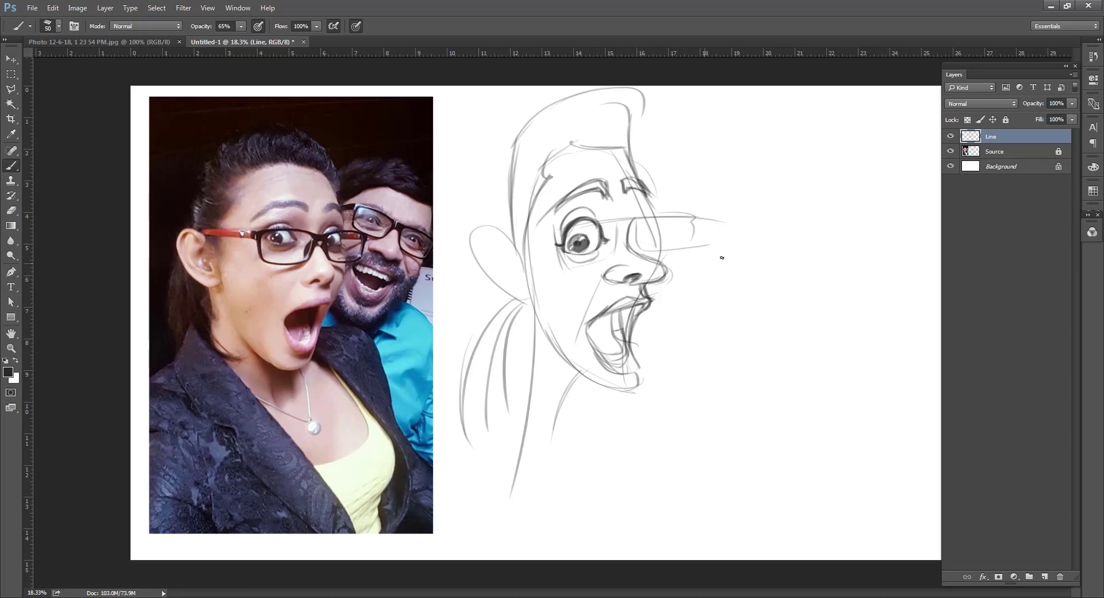
mouse_move(604, 277)
left_mouse_down()
mouse_move(584, 321)
mouse_move(557, 318)
mouse_move(619, 346)
mouse_move(609, 361)
left_mouse_up()
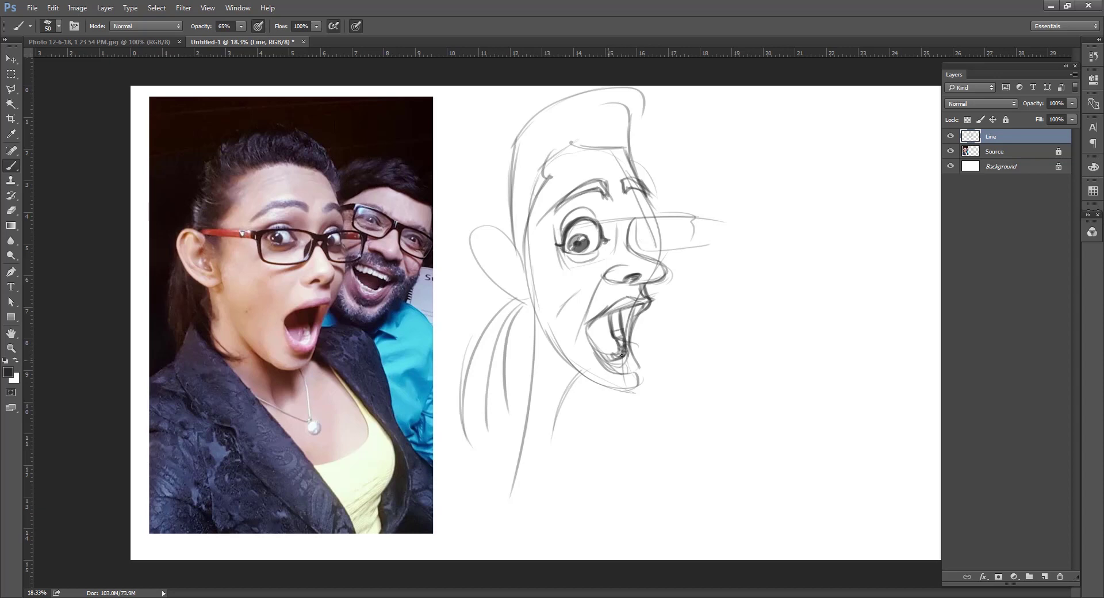
mouse_move(628, 307)
left_mouse_down()
mouse_move(621, 337)
mouse_move(598, 343)
mouse_move(638, 368)
mouse_move(595, 377)
mouse_move(635, 394)
mouse_move(631, 339)
left_mouse_up()
left_click_drag(647, 282, 627, 299)
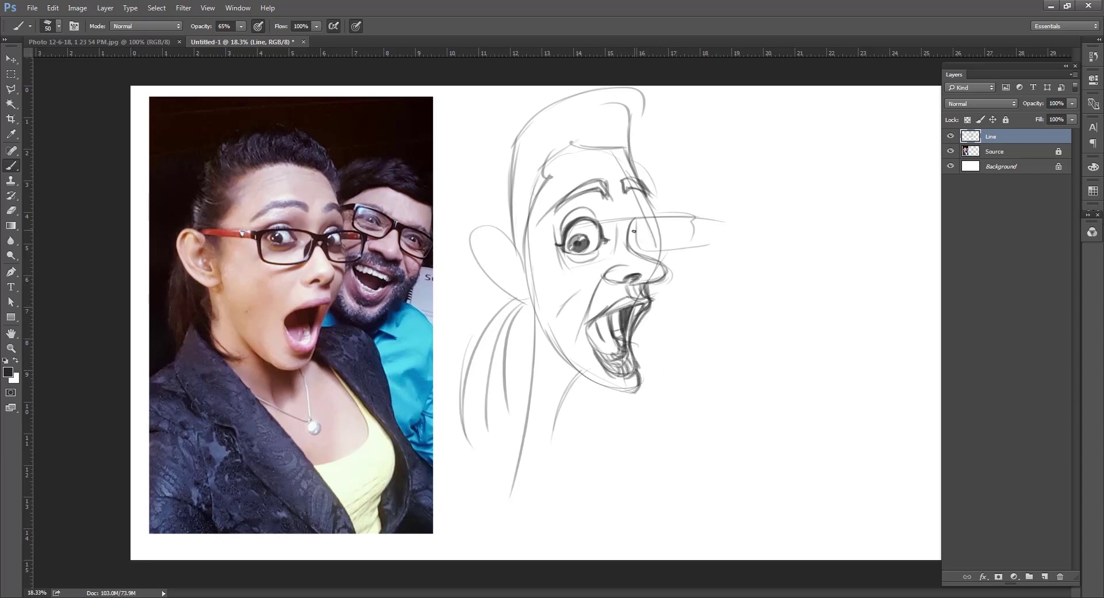
mouse_move(634, 231)
left_mouse_down()
mouse_move(656, 240)
mouse_move(642, 246)
mouse_move(662, 237)
mouse_move(644, 248)
mouse_move(666, 269)
left_mouse_up()
Darken the right eye outline and draw the glasses bridge, both lens frames and temple arm
left_click_drag(663, 278, 647, 296)
mouse_move(617, 231)
left_mouse_down()
mouse_move(690, 216)
mouse_move(693, 250)
mouse_move(647, 259)
left_mouse_up()
mouse_move(627, 221)
left_mouse_down()
mouse_move(701, 217)
mouse_move(536, 232)
mouse_move(598, 271)
left_mouse_up()
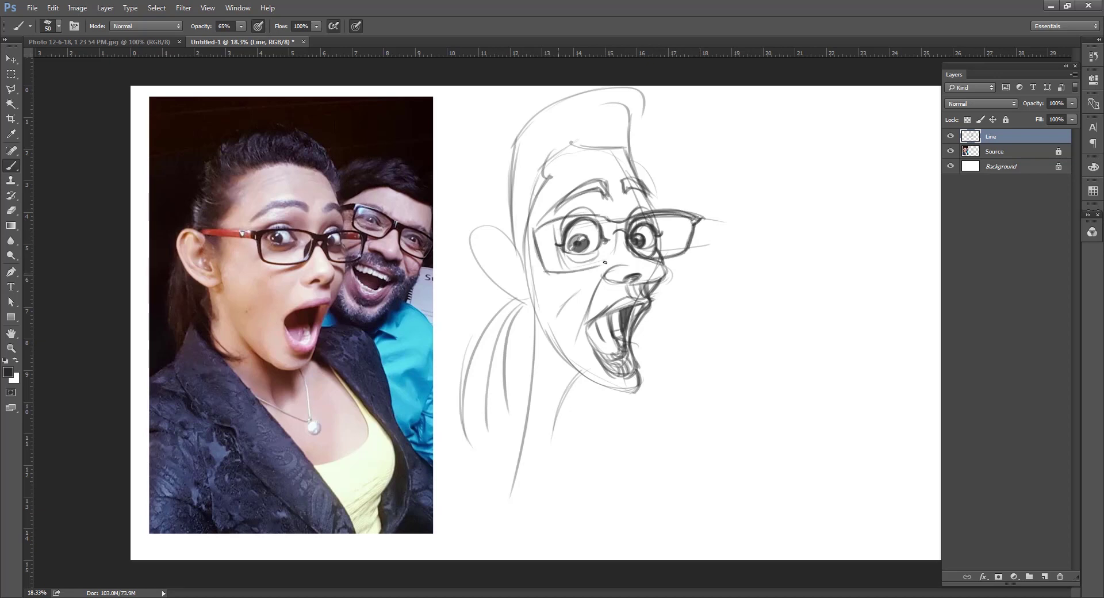
mouse_move(541, 222)
left_mouse_down()
mouse_move(618, 228)
mouse_move(611, 269)
mouse_move(502, 240)
mouse_move(572, 225)
left_mouse_up()
Add pompadour hair strokes and sketch the ear on the left of the head
left_click_drag(626, 190, 642, 183)
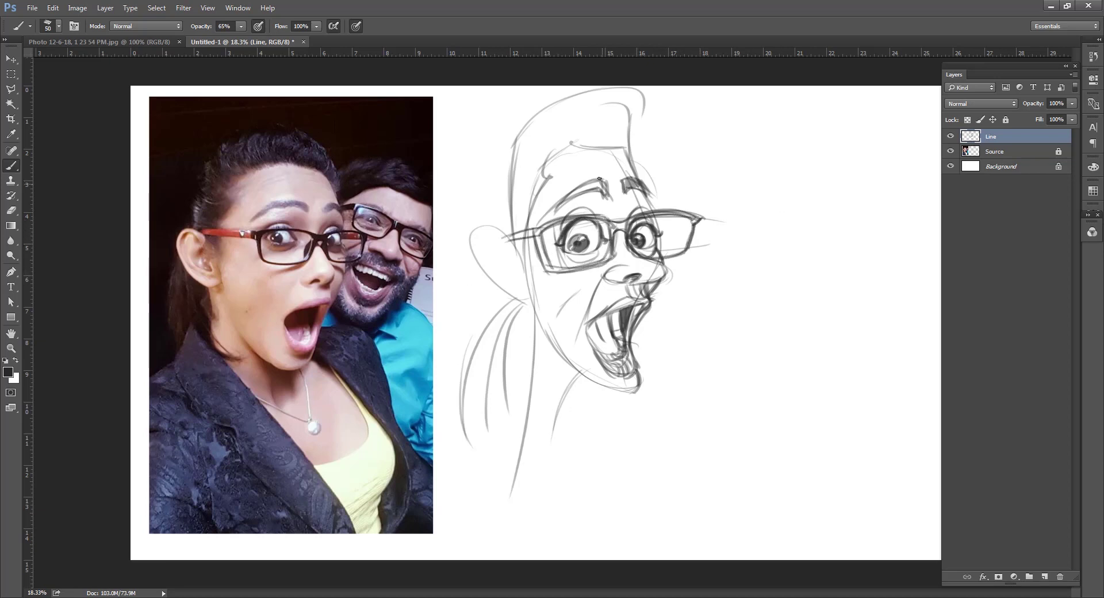
left_click_drag(573, 198, 604, 179)
mouse_move(616, 143)
left_mouse_down()
mouse_move(633, 95)
mouse_move(512, 167)
left_mouse_up()
left_click_drag(627, 178, 637, 125)
mouse_move(509, 233)
left_mouse_down()
mouse_move(528, 299)
mouse_move(478, 266)
left_mouse_up()
left_click_drag(518, 284, 532, 301)
mouse_move(506, 253)
left_mouse_down()
mouse_move(486, 283)
mouse_move(517, 285)
left_mouse_up()
Sketch the hair behind the ear, the neck, collar, chest and jacket down to the page bottom
left_click_drag(509, 199, 513, 231)
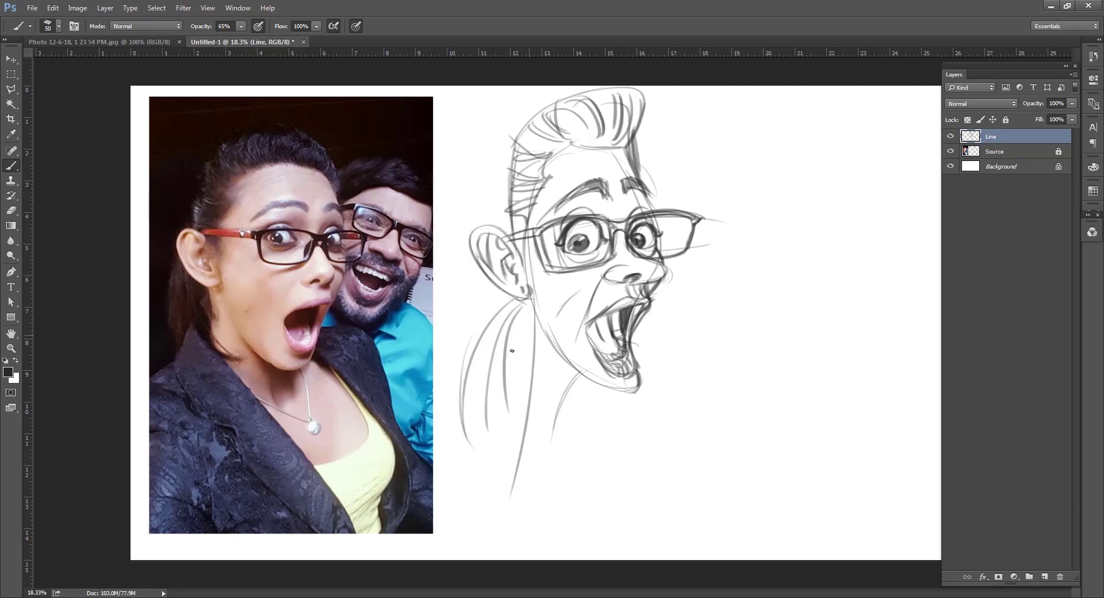
left_click_drag(514, 296, 472, 397)
left_click_drag(532, 314, 509, 466)
mouse_move(601, 316)
left_mouse_down()
mouse_move(538, 380)
mouse_move(551, 440)
left_mouse_up()
mouse_move(552, 426)
left_mouse_down()
mouse_move(591, 444)
mouse_move(607, 524)
left_mouse_up()
left_click_drag(613, 500, 523, 543)
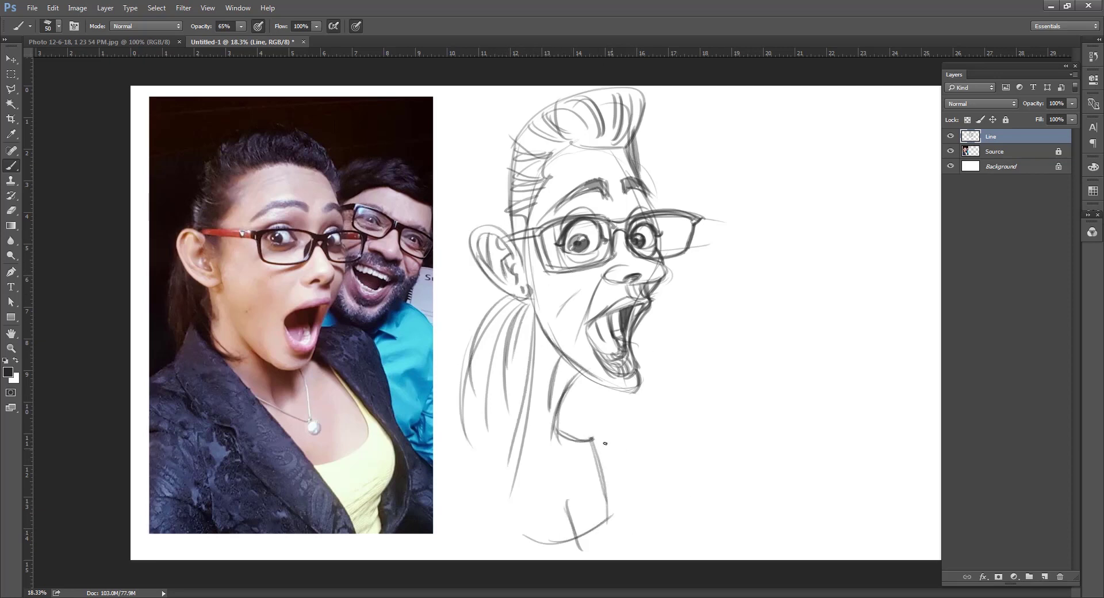
mouse_move(576, 440)
left_mouse_down()
mouse_move(656, 506)
mouse_move(627, 558)
left_mouse_up()
left_click_drag(495, 469, 567, 558)
left_click_drag(505, 442, 466, 495)
left_click_drag(530, 483, 469, 561)
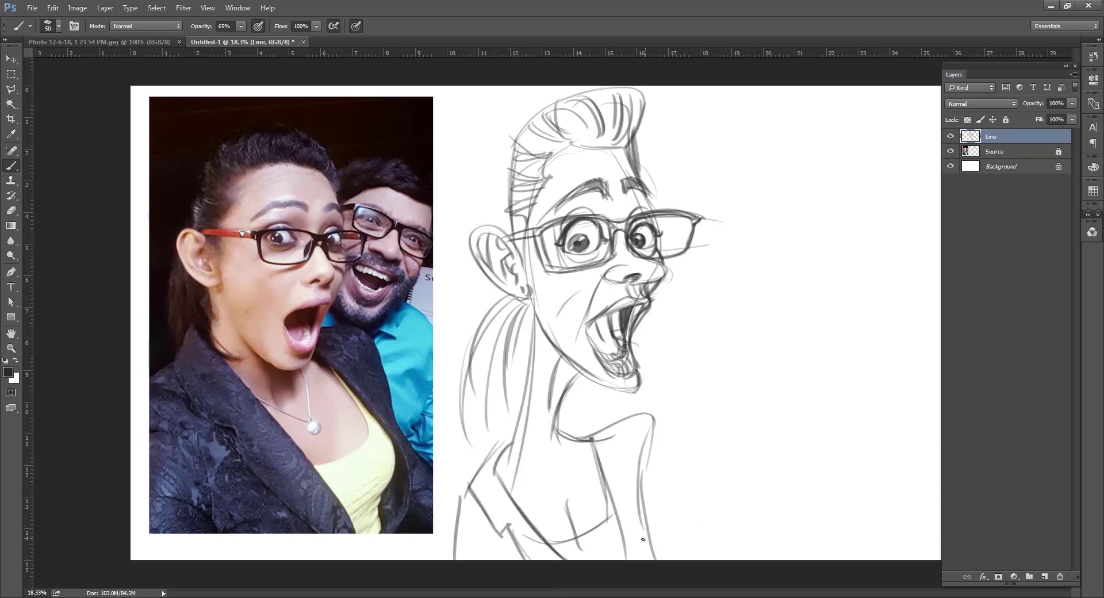
left_click_drag(598, 466, 624, 560)
Scale the whole sketch slightly smaller and higher from its top-right corner
key("ctrl+t")
left_click_drag(452, 561, 489, 497)
key("Return")
mouse_move(624, 552)
left_mouse_down()
mouse_move(631, 499)
mouse_move(543, 557)
left_mouse_up()
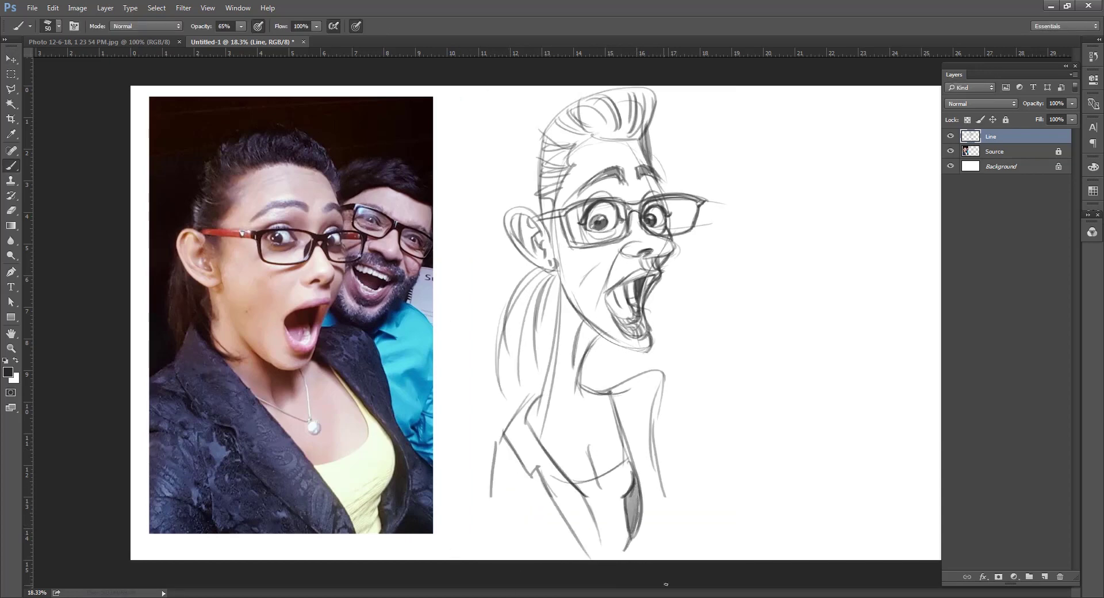
key("ctrl+z")
left_click_drag(581, 469, 537, 558)
left_click_drag(537, 478, 491, 558)
key("ctrl+t")
mouse_move(729, 86)
left_mouse_down()
mouse_move(718, 109)
mouse_move(713, 96)
left_mouse_up()
key("Return")
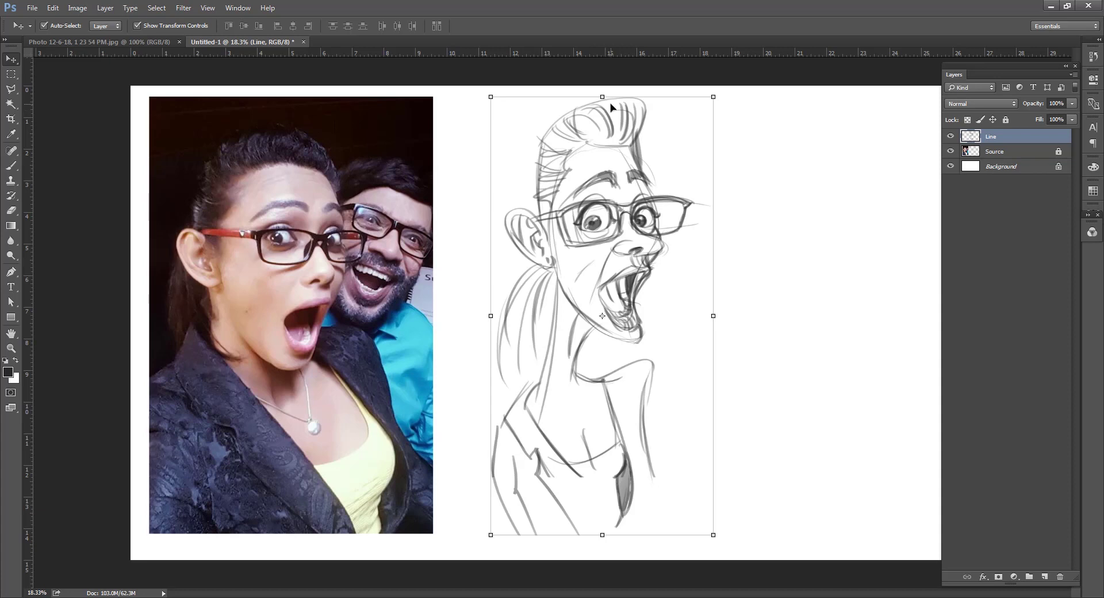
Thicken the glasses frames and ink darker strands across the pompadour and ponytail
key("b")
left_click_drag(561, 210, 626, 243)
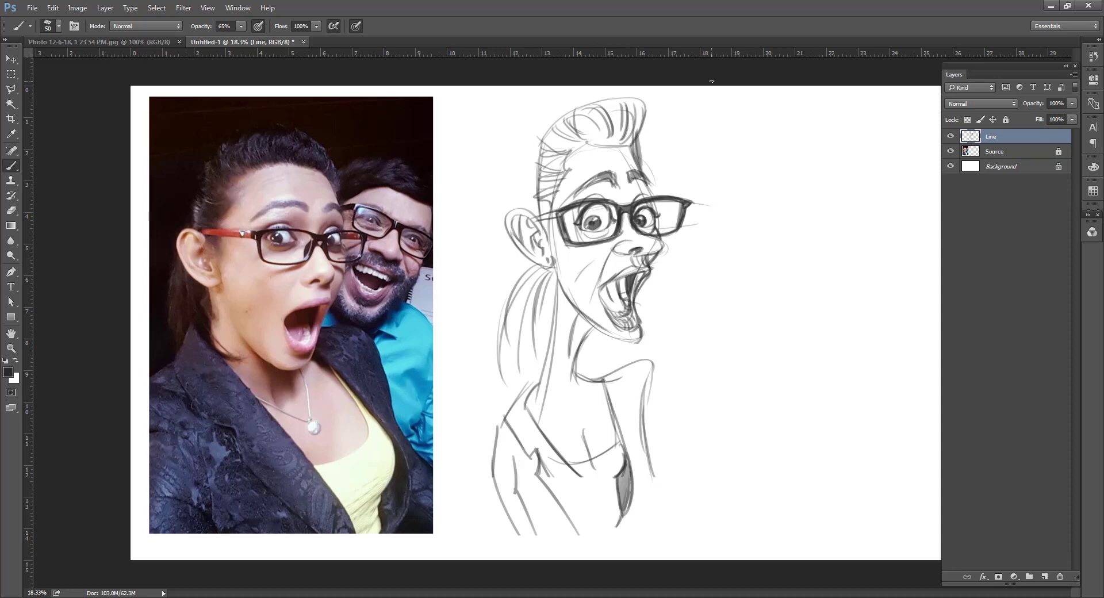
mouse_move(647, 117)
left_mouse_down()
mouse_move(637, 154)
mouse_move(625, 143)
left_mouse_up()
left_click_drag(618, 105, 604, 143)
left_click_drag(607, 107, 578, 145)
mouse_move(582, 125)
left_mouse_down()
mouse_move(542, 201)
mouse_move(545, 345)
left_mouse_up()
left_click_drag(552, 273, 543, 380)
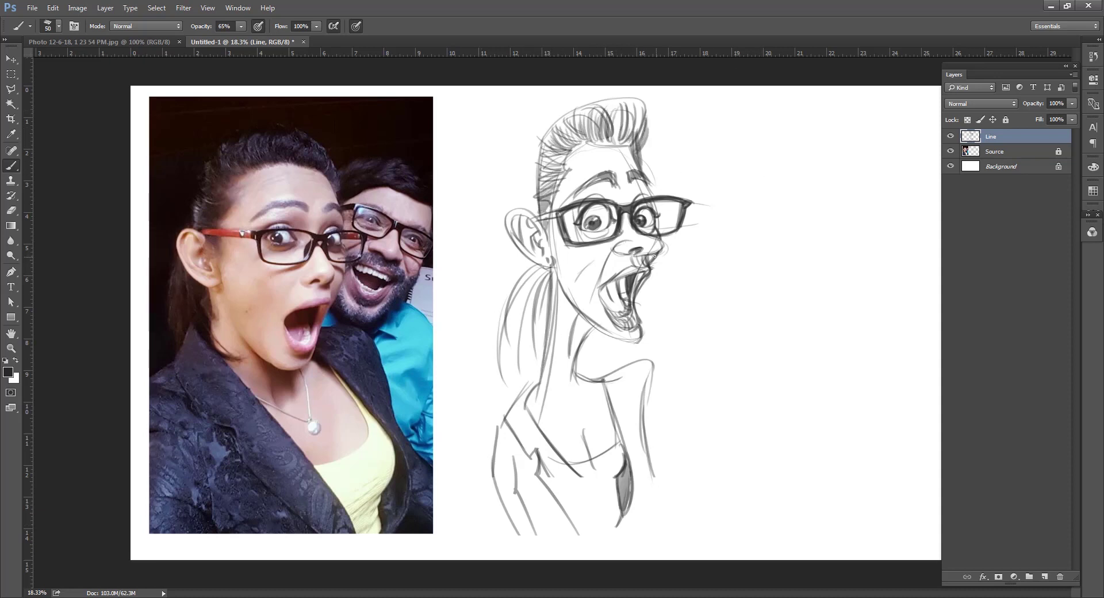
Darken the nose tip, shading under the brow, left temple arm, teeth and jaw line
left_click_drag(661, 237, 645, 247)
left_click_drag(605, 196, 625, 202)
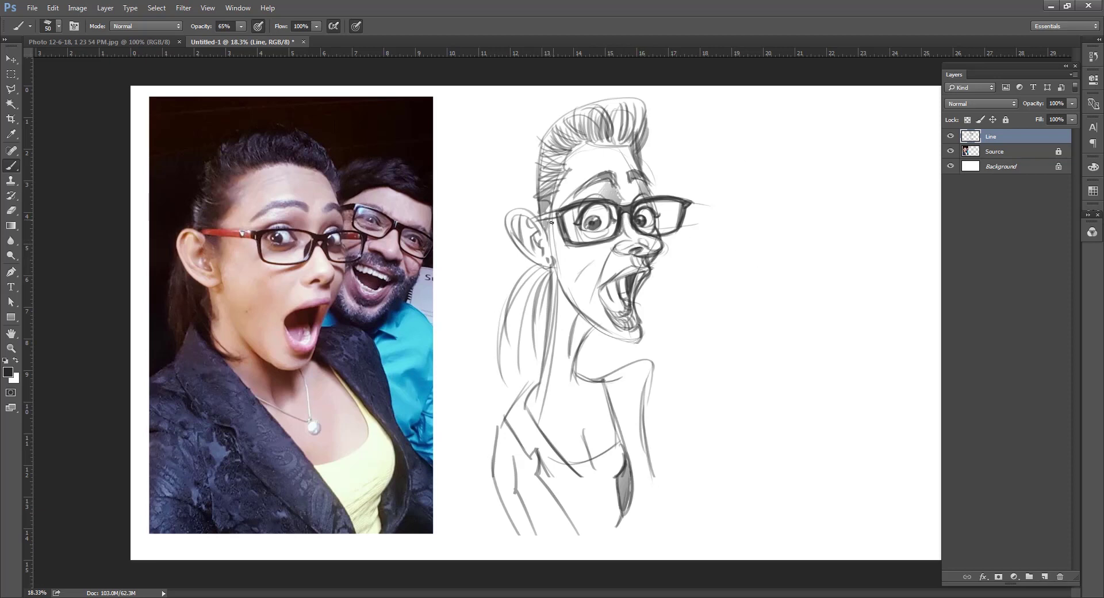
left_click_drag(533, 220, 565, 213)
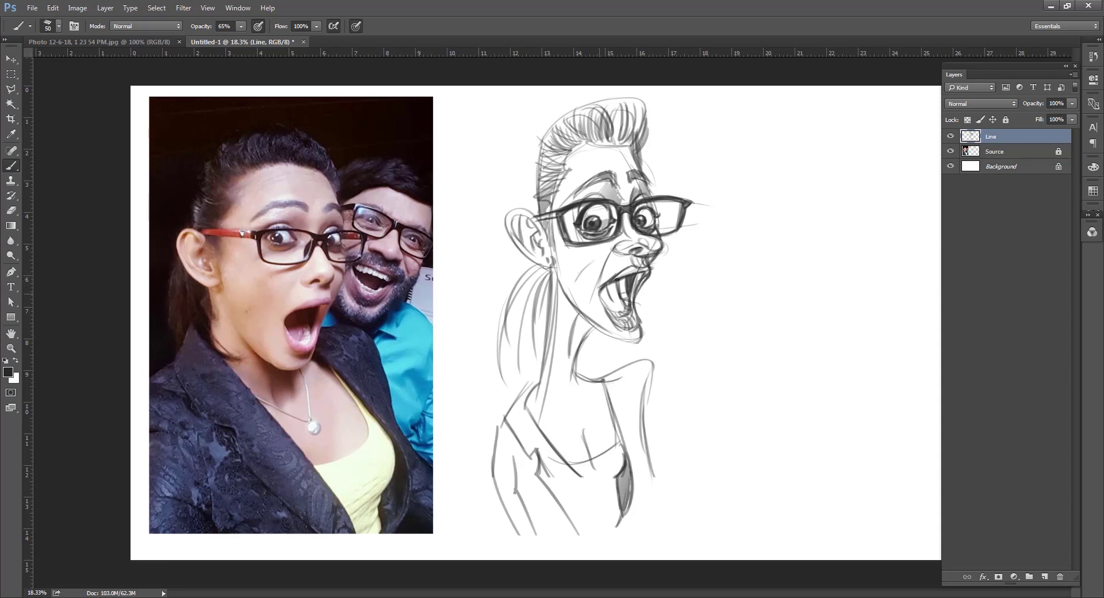
mouse_move(605, 300)
left_mouse_down()
mouse_move(629, 278)
mouse_move(610, 323)
mouse_move(641, 333)
mouse_move(610, 348)
left_mouse_up()
mouse_move(561, 287)
left_mouse_down()
mouse_move(601, 341)
mouse_move(588, 326)
mouse_move(579, 348)
left_mouse_up()
Draw the necklace chain with its pendant and the shirt lines below it
left_click_drag(582, 372, 584, 440)
left_click_drag(607, 390, 604, 413)
mouse_move(598, 486)
left_mouse_down()
mouse_move(561, 493)
mouse_move(615, 486)
left_mouse_up()
left_click_drag(587, 490, 618, 517)
left_click_drag(597, 463, 537, 554)
left_click_drag(559, 460, 610, 549)
Add strokes on the right of the neck and jacket, plus hatching on neck and ponytail
left_click_drag(603, 384, 637, 512)
left_click_drag(630, 381, 666, 520)
mouse_move(618, 495)
left_mouse_down()
mouse_move(649, 543)
mouse_move(633, 544)
left_mouse_up()
mouse_move(579, 381)
left_mouse_down()
mouse_move(603, 395)
mouse_move(576, 397)
left_mouse_up()
mouse_move(538, 267)
left_mouse_down()
mouse_move(553, 294)
mouse_move(513, 342)
left_mouse_up()
Add a background layer and fill a rectangle around the sketch with dark blue
scroll(551, 327, "up", 1)
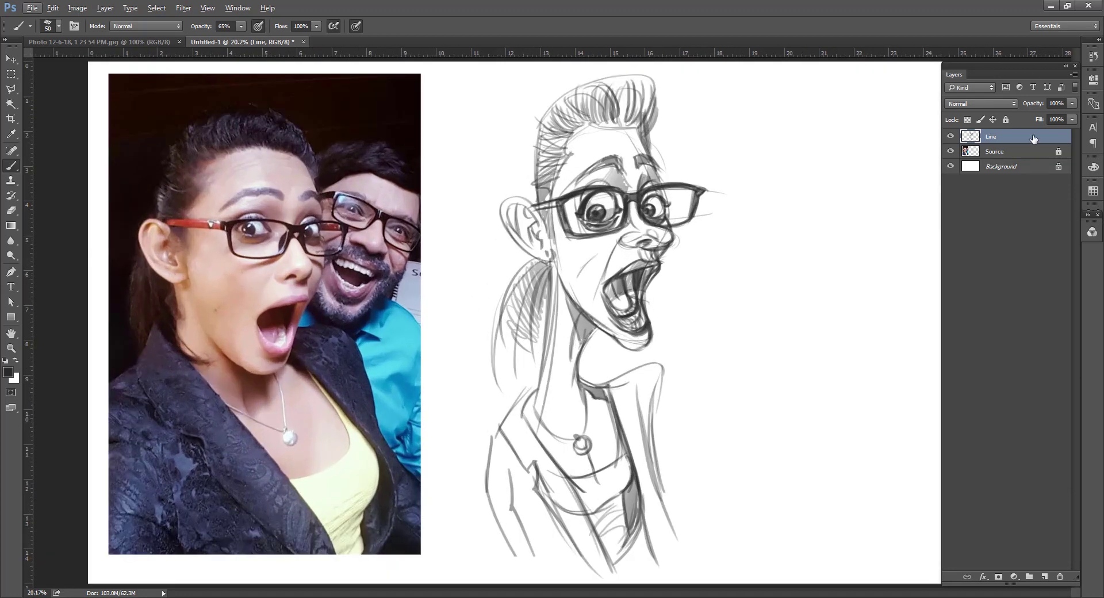
key("ctrl+shift+n")
key("ctrl+minus")
key("m")
mouse_move(484, 126)
left_mouse_down()
mouse_move(664, 479)
mouse_move(740, 518)
left_mouse_up()
key("g")
key("alt+BackSpace")
key("ctrl+d")
On new layer C1, paint a pink base over the hair, face, neck and collar
key("ctrl+slash")
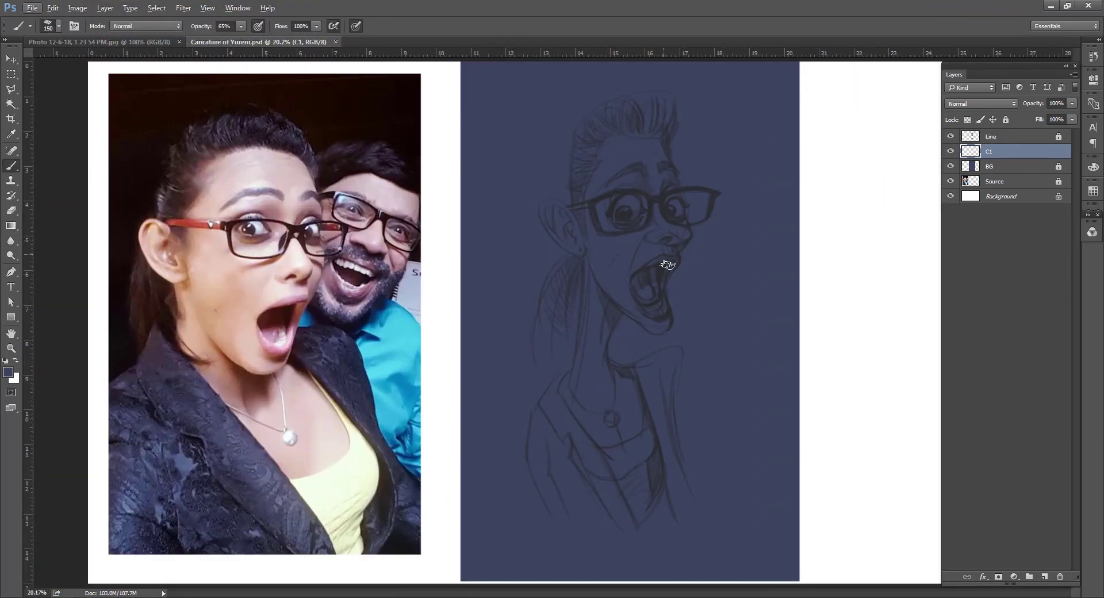
left_click(268, 314, "alt")
left_click_drag(633, 104, 552, 248)
mouse_move(621, 276)
left_mouse_down()
mouse_move(661, 130)
mouse_move(690, 241)
mouse_move(609, 327)
left_mouse_up()
left_click_drag(552, 265, 621, 391)
mouse_move(633, 345)
left_mouse_down()
mouse_move(654, 468)
mouse_move(552, 506)
mouse_move(610, 546)
left_mouse_up()
Erase pink overspill around the chin, collar, jacket, lens and ear edges
key("e")
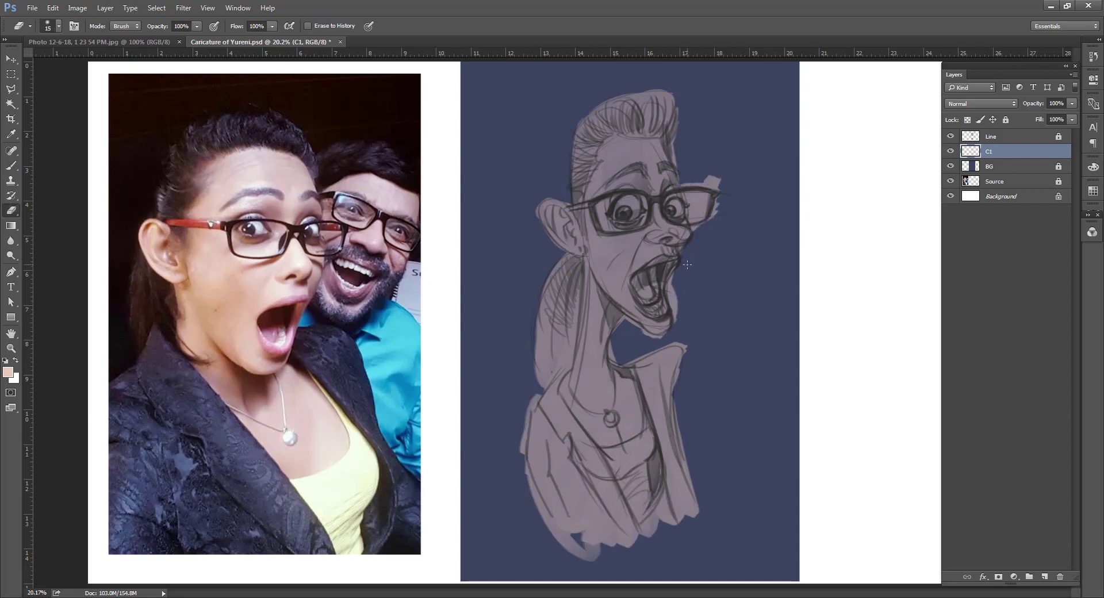
mouse_move(674, 293)
left_mouse_down()
mouse_move(676, 329)
mouse_move(662, 340)
mouse_move(688, 344)
left_mouse_up()
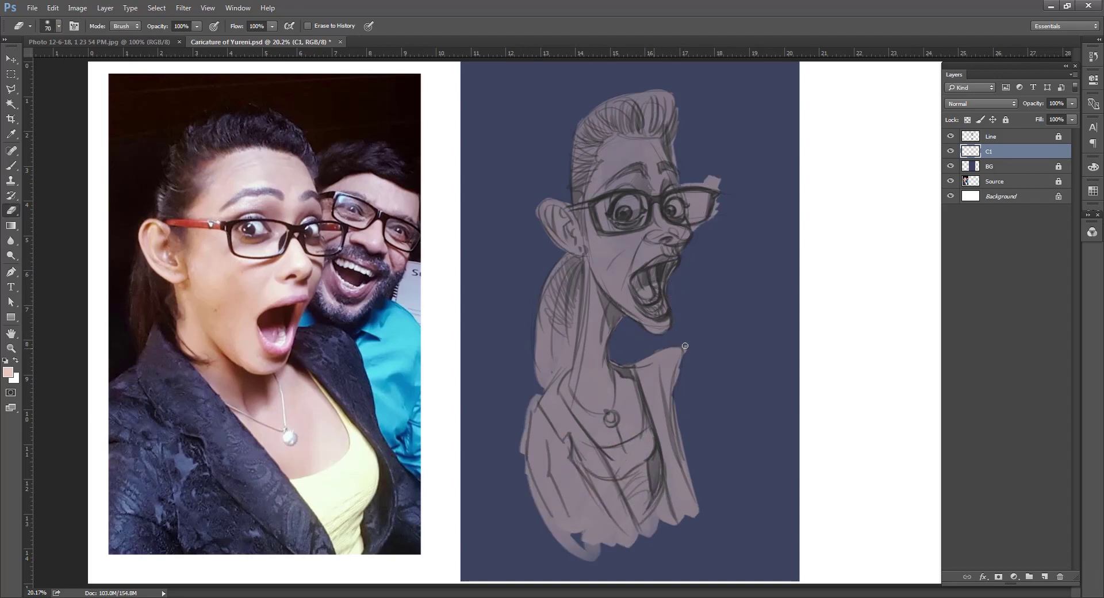
key("bracketright")
key("bracketright")
left_click_drag(685, 472, 674, 358)
key("bracketright")
key("bracketright")
key("bracketright")
mouse_move(523, 397)
left_mouse_down()
mouse_move(525, 460)
mouse_move(569, 555)
left_mouse_up()
left_click_drag(534, 207, 536, 221)
left_click_drag(716, 181, 699, 227)
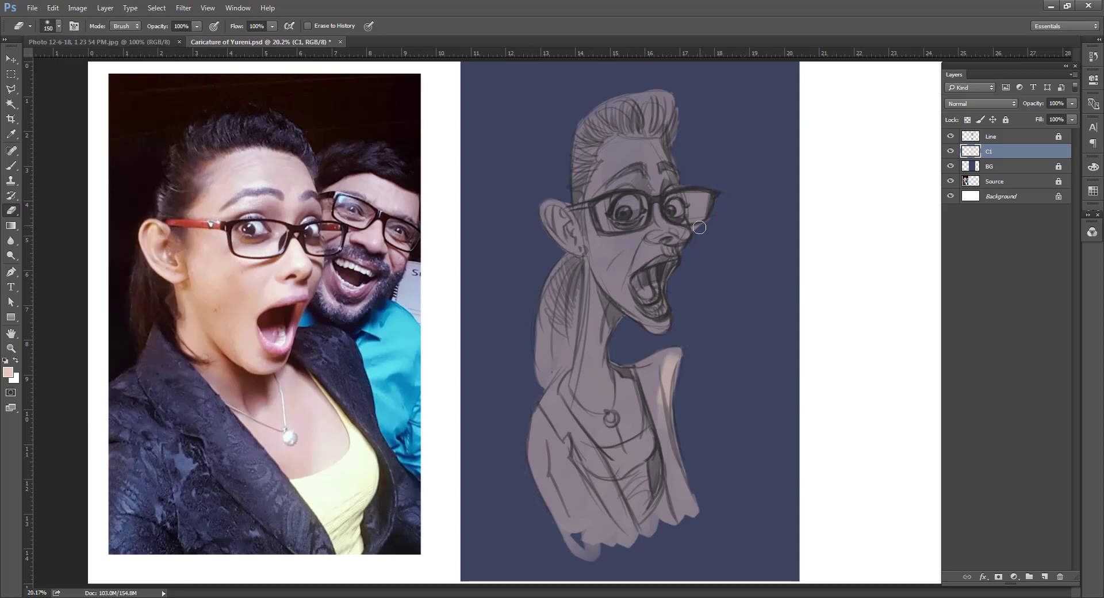
Paint dark blue background around the top of the head and along the figure's left side
key("b")
left_click(792, 513, "alt")
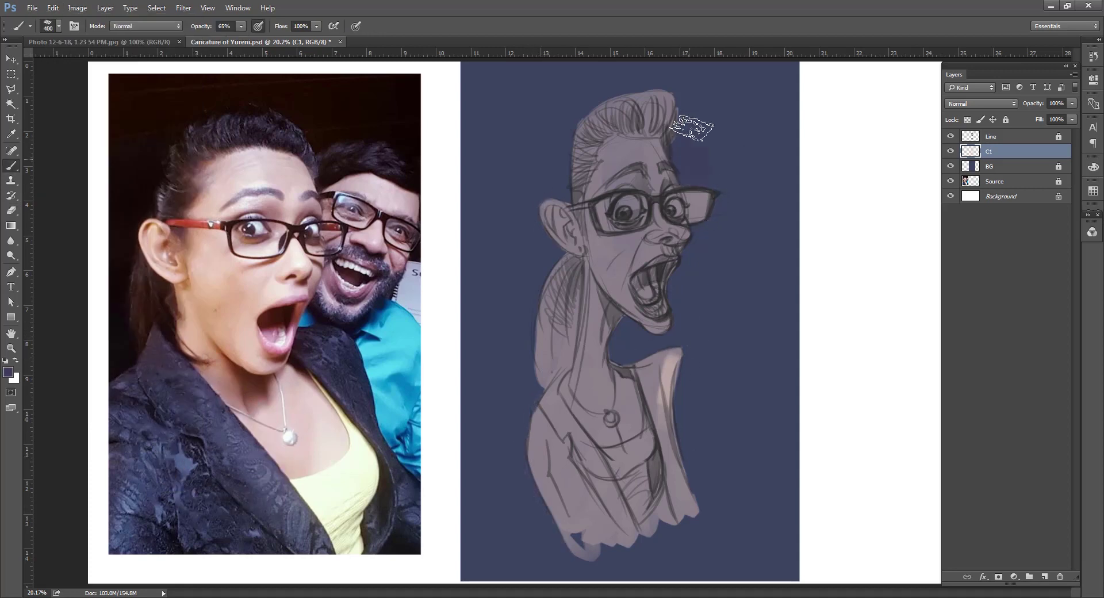
mouse_move(694, 130)
left_mouse_down()
mouse_move(558, 161)
mouse_move(518, 402)
left_mouse_up()
left_click_drag(690, 265, 656, 366)
key("bracketleft")
key("bracketleft")
key("bracketleft")
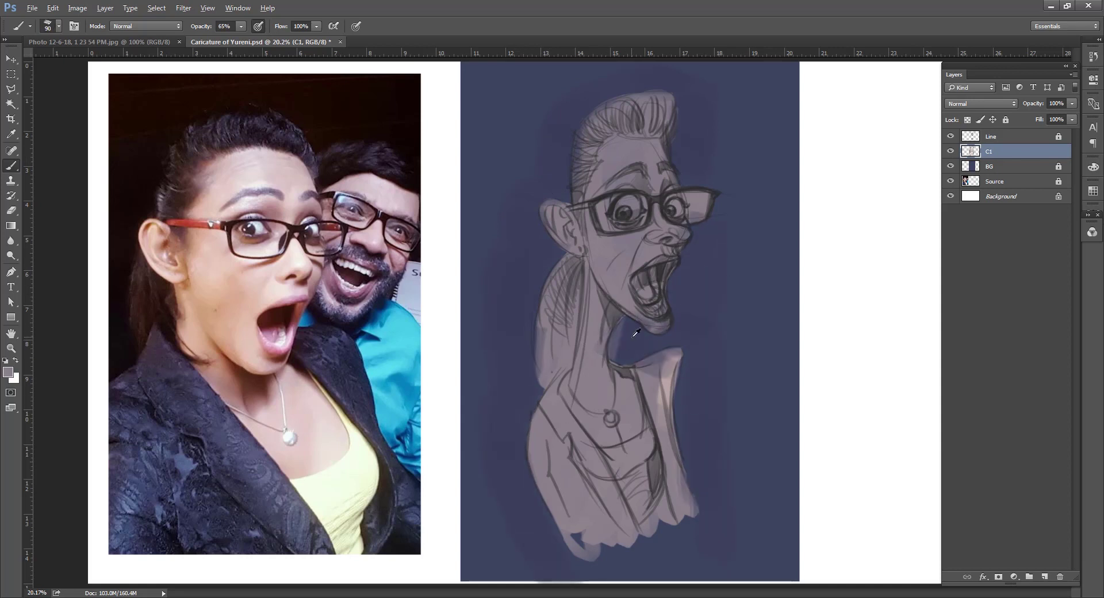
Brighten the eye whites, paint the lips pink, tint the right lens blue and add skin highlights
left_click_drag(615, 201, 682, 214)
left_click_drag(661, 259, 649, 311)
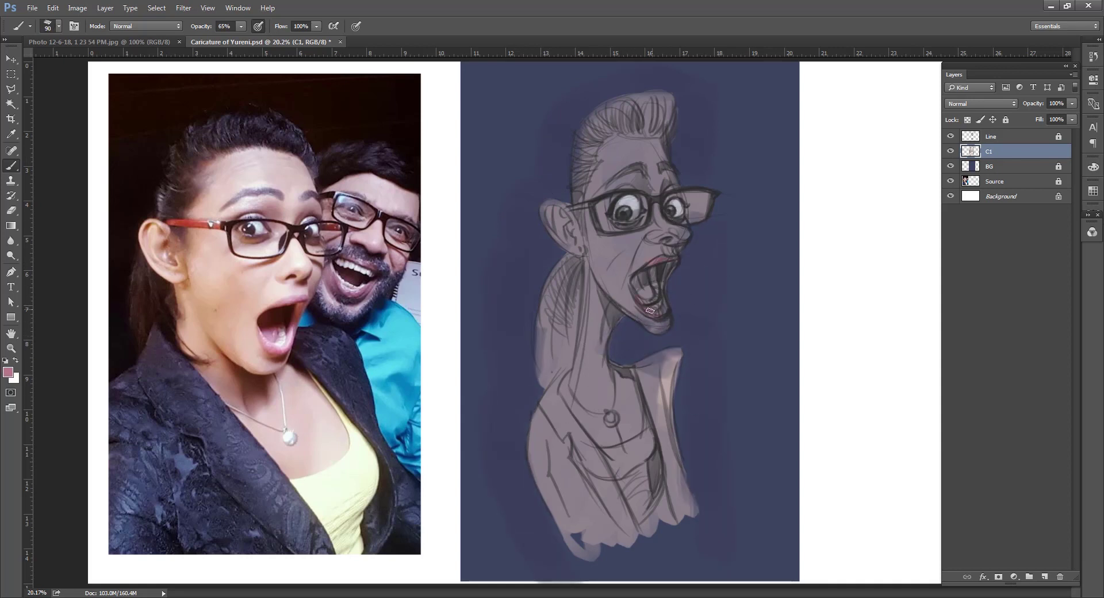
left_click_drag(684, 196, 702, 224)
left_click(661, 267, "alt")
left_click_drag(638, 173, 647, 195)
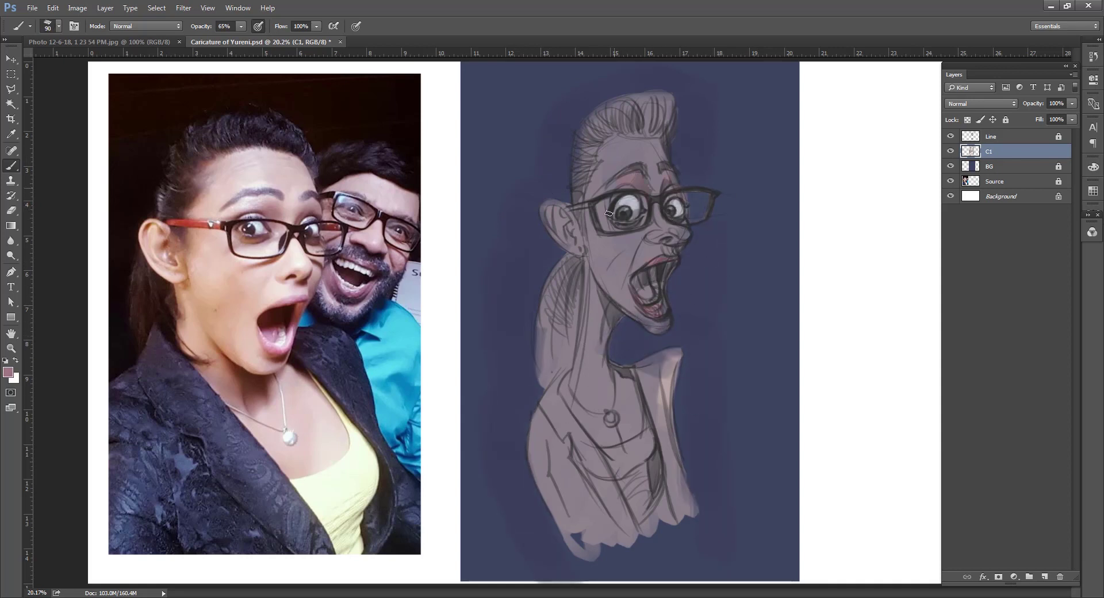
left_click(281, 162, "alt")
mouse_move(621, 138)
left_mouse_down()
mouse_move(656, 189)
mouse_move(632, 182)
mouse_move(685, 236)
mouse_move(655, 325)
left_mouse_up()
Lighten the shirt area and shade the jacket lapels dark grey
left_click_drag(632, 426, 624, 501)
left_click(593, 454, "alt")
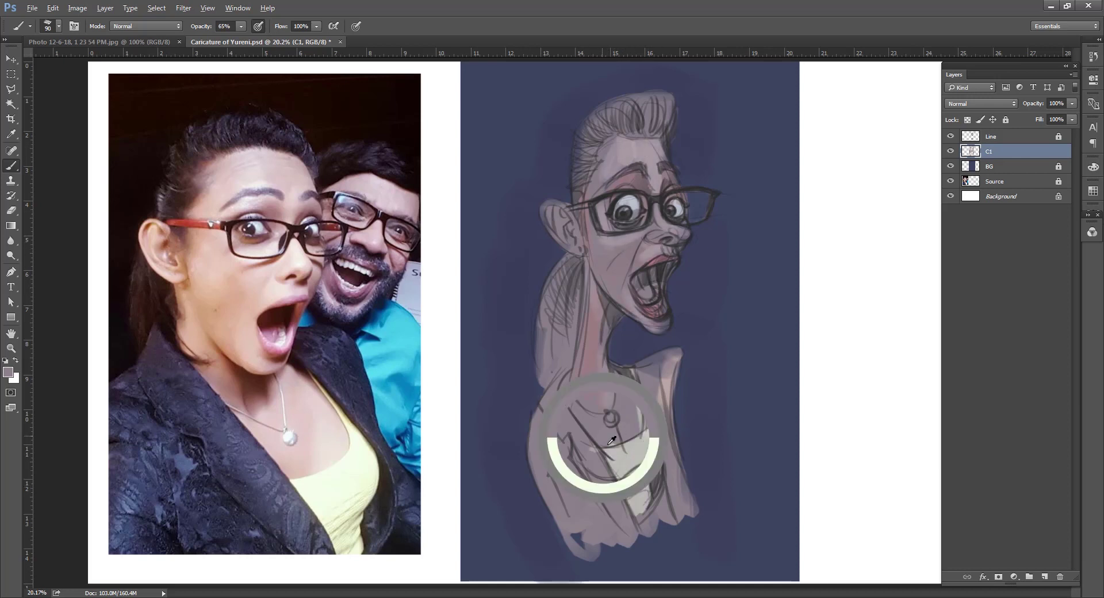
left_click_drag(633, 379, 635, 429)
mouse_move(549, 374)
left_mouse_down()
mouse_move(576, 541)
mouse_move(639, 448)
left_mouse_up()
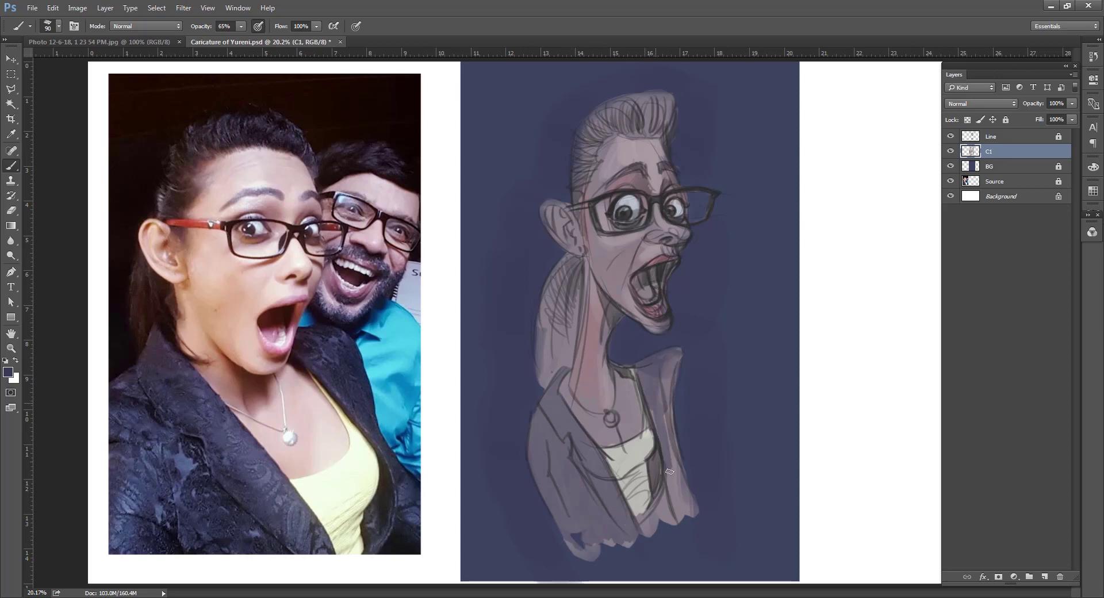
left_click_drag(679, 350, 661, 518)
key("ctrl+minus")
key("ctrl+plus")
Create a new layer named C2 above the Line layer
left_click(1001, 136)
key("ctrl+shift+n")
type("C2")
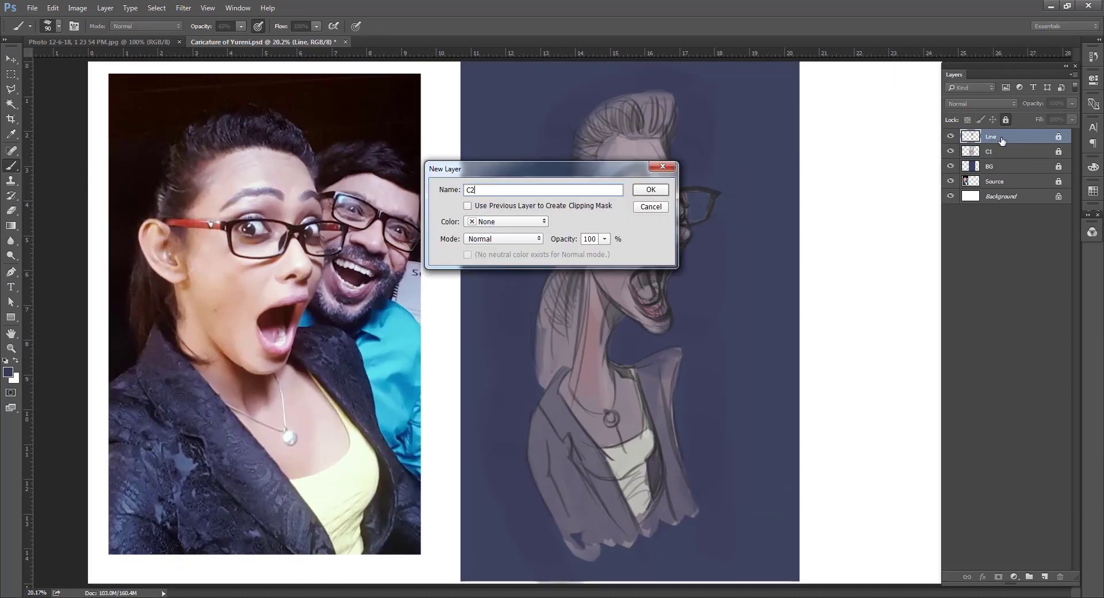
key("Return")
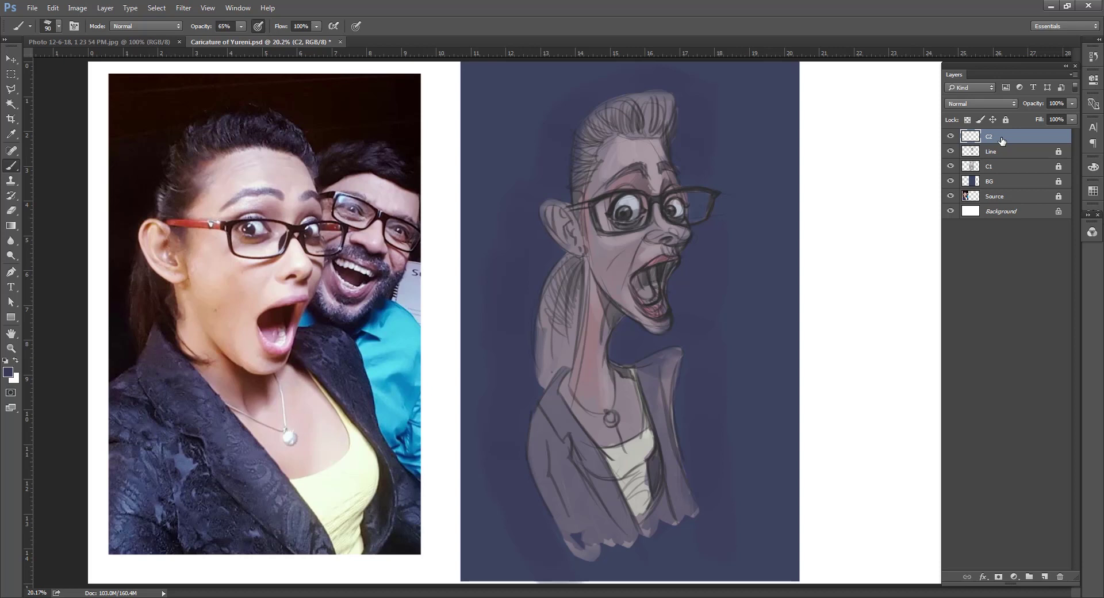
Lighten the left eye white with a sampled skin tone and darken the lower lens rim
left_click(294, 200, "alt")
mouse_move(618, 204)
left_mouse_down()
mouse_move(624, 212)
mouse_move(639, 194)
left_mouse_up()
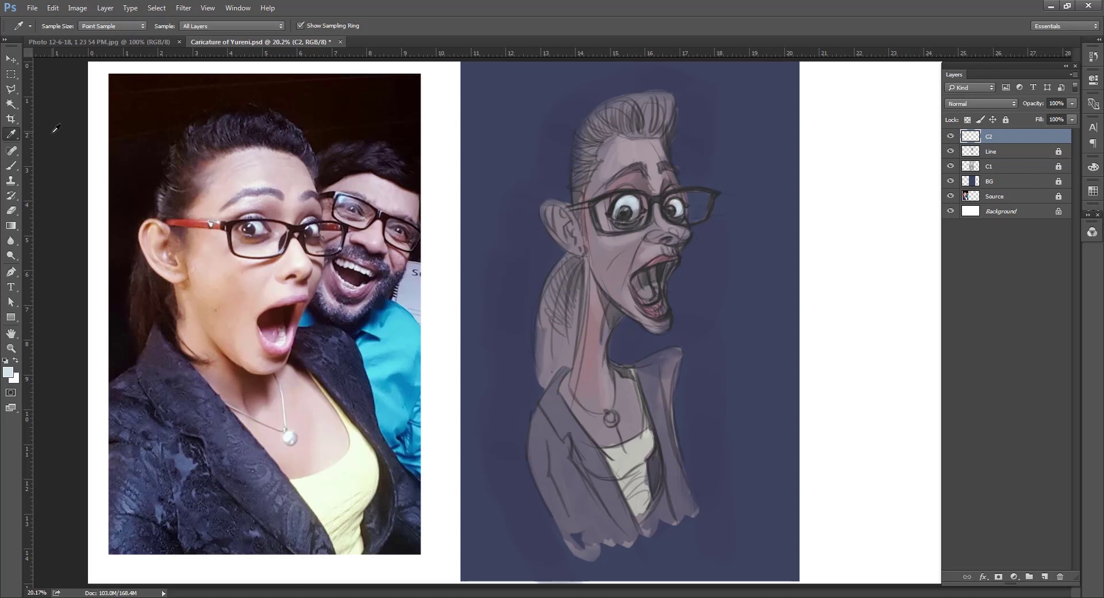
left_click(618, 215, "alt")
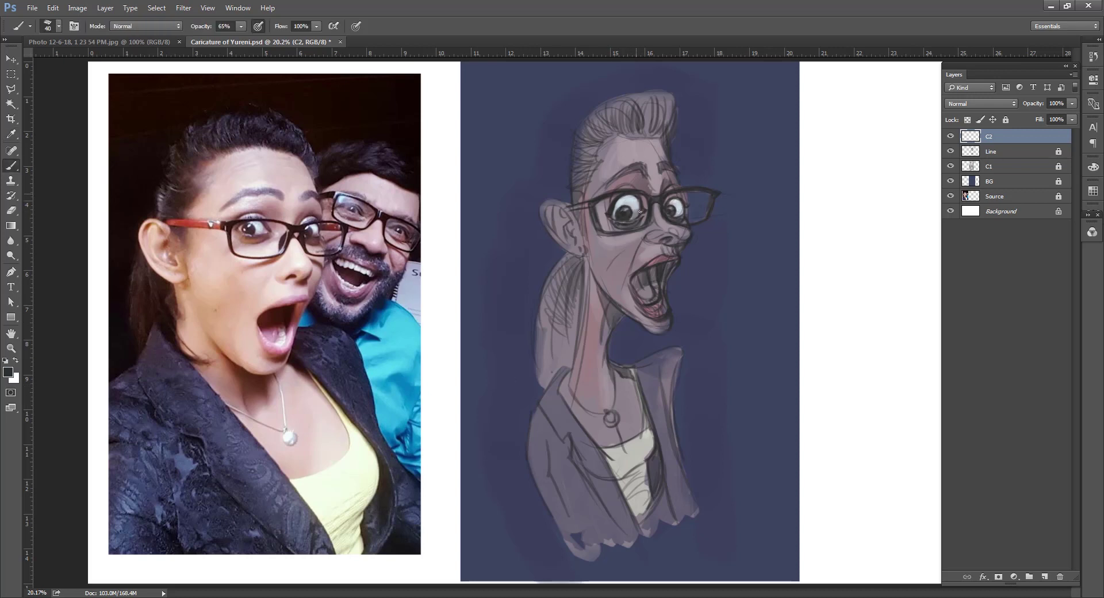
left_click_drag(593, 212, 607, 232)
Sample pink skin tones and iris colours from the photo for the caricature's eyes
scroll(554, 177, "up", 1)
left_click(603, 224, "alt")
left_click(598, 238, "alt")
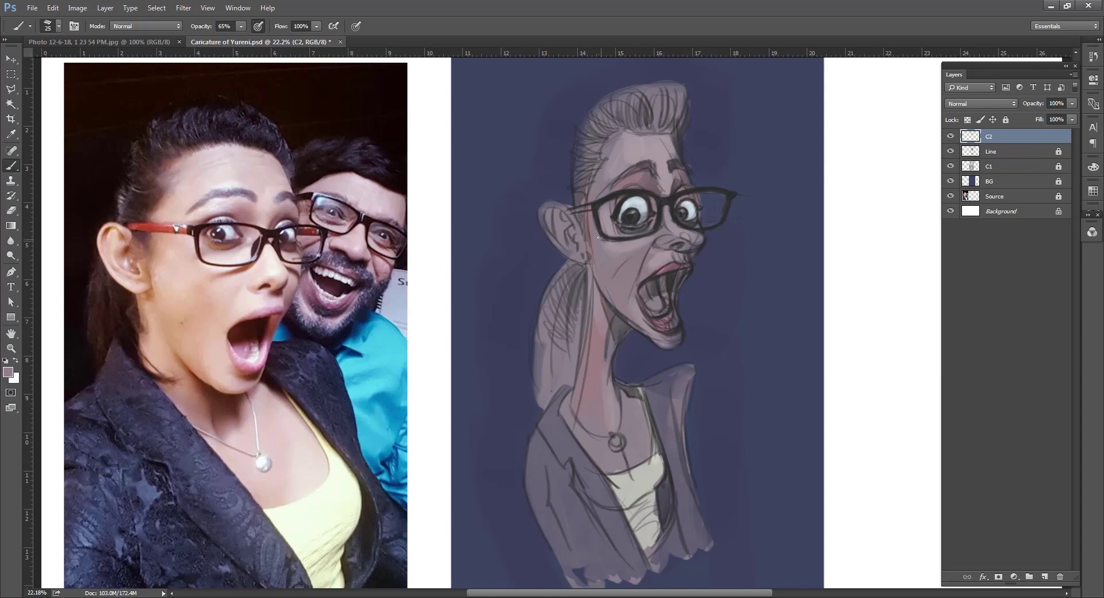
left_click(662, 210, "alt")
left_click(658, 215, "alt")
left_click(211, 230, "alt")
left_click(236, 222, "alt")
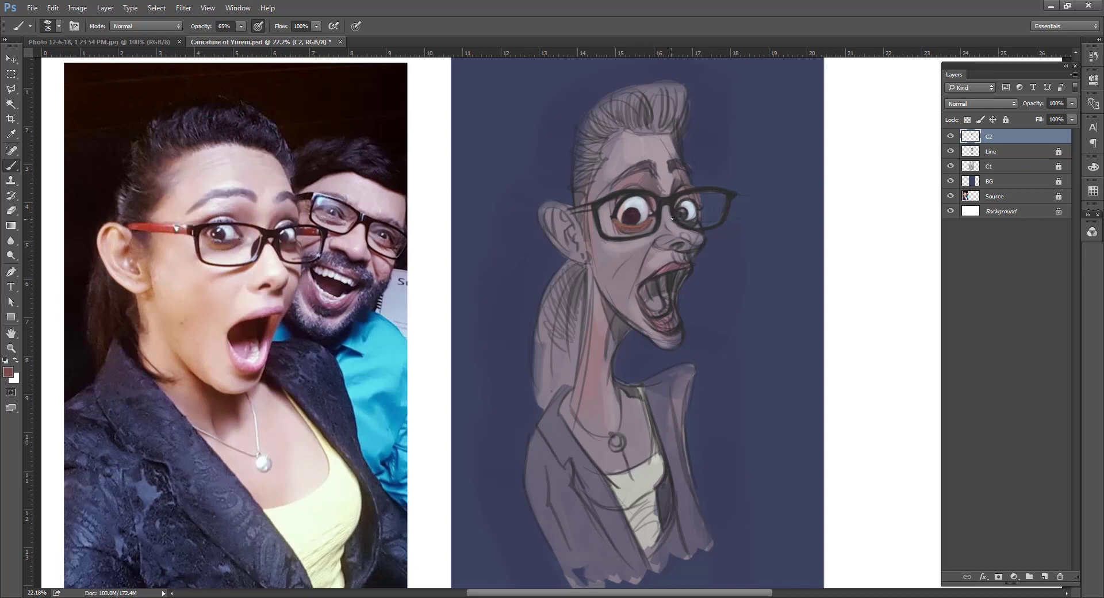
left_click(206, 234, "alt")
left_click(251, 238, "alt")
Raise the brush to 100% opacity and sample dark brown, maroon and mauve iris tones
key("0")
left_click(641, 222, "alt")
left_click(212, 228, "alt")
left_click(221, 246, "alt")
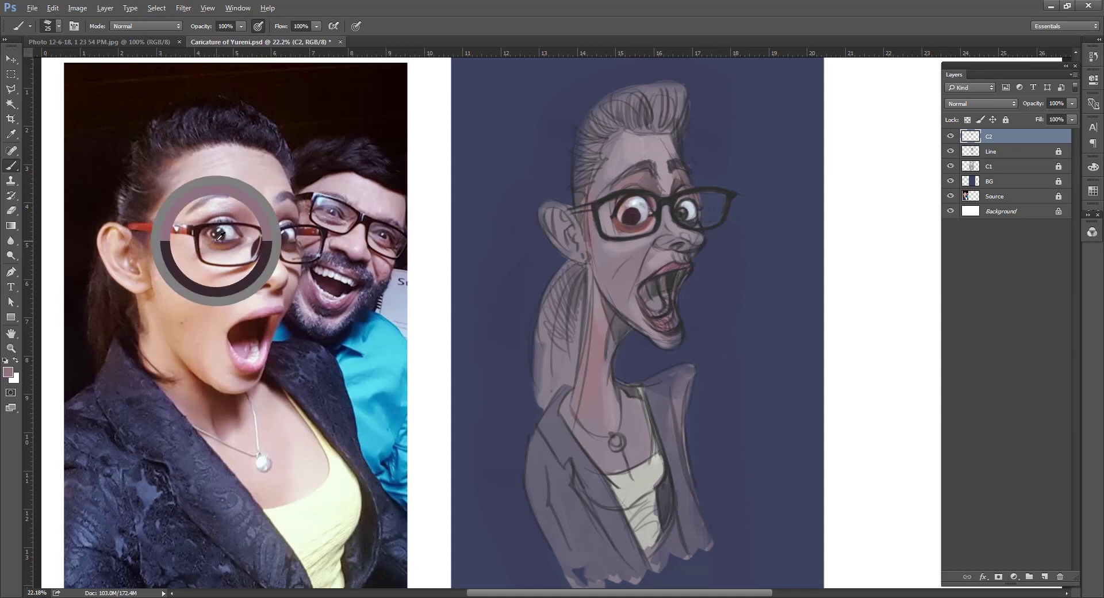
left_click(223, 242, "alt")
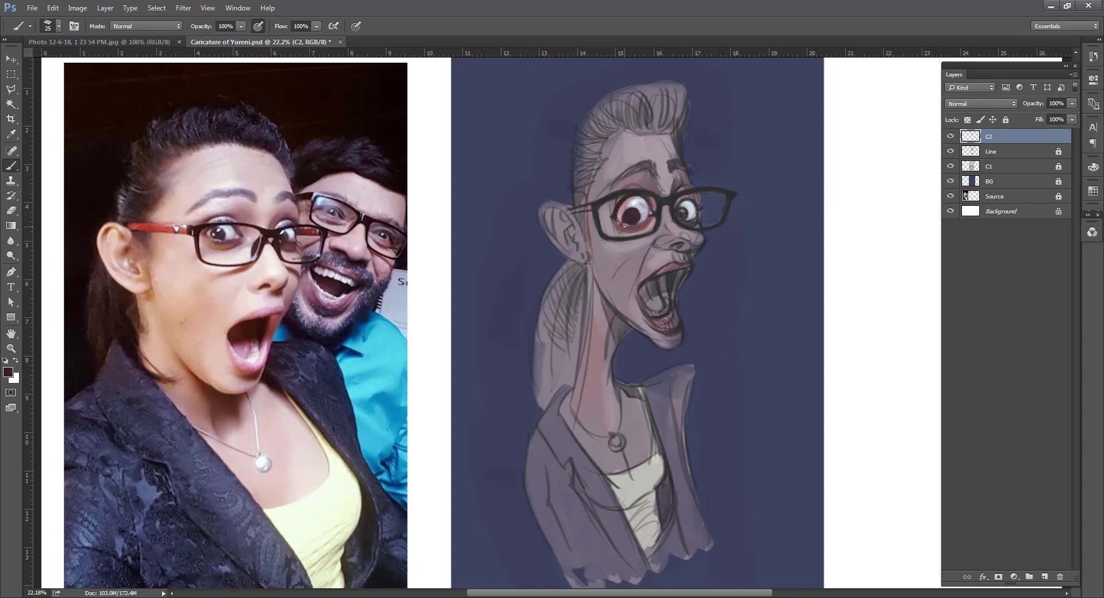
left_click(228, 247, "alt")
left_click(234, 247, "alt")
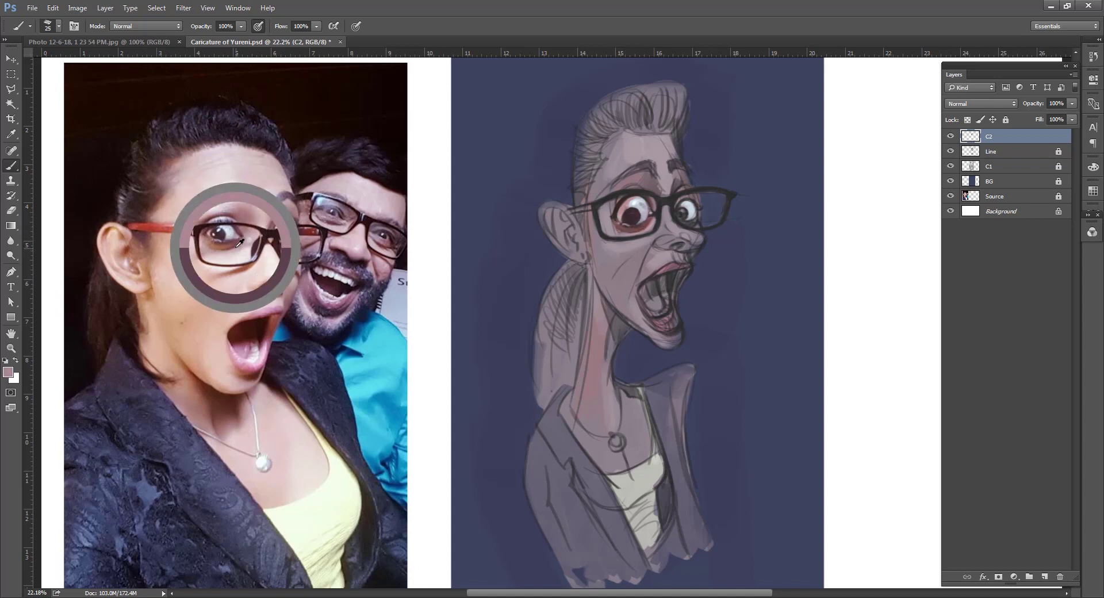
left_click(207, 219, "alt")
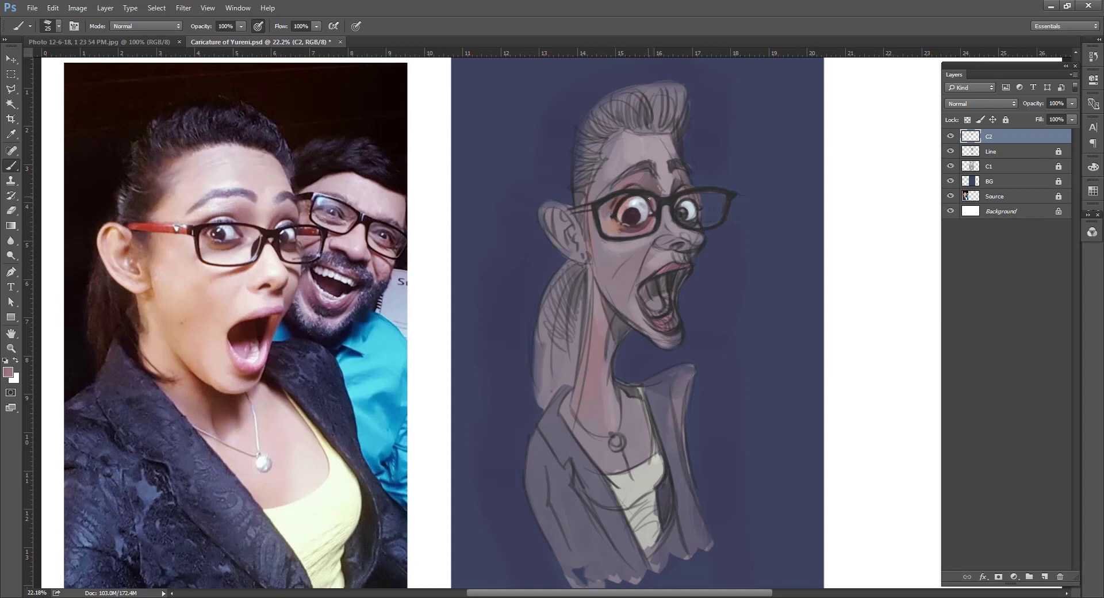
Pick maroon and near-white eye tones, then trace a dark red line along the lower left lens
left_click(237, 201, "alt")
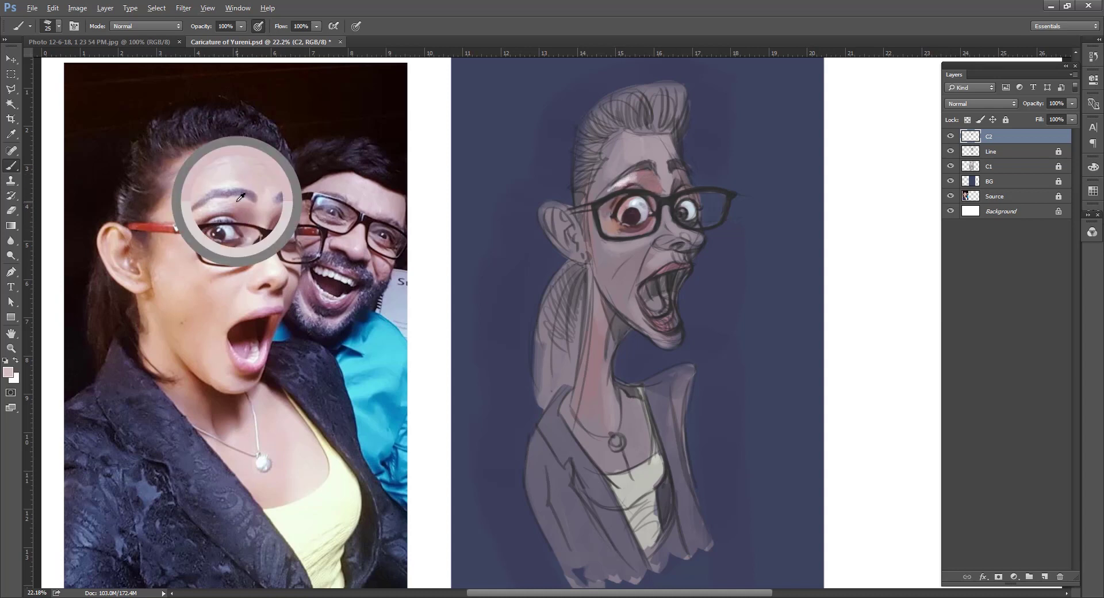
left_click(253, 230, "alt")
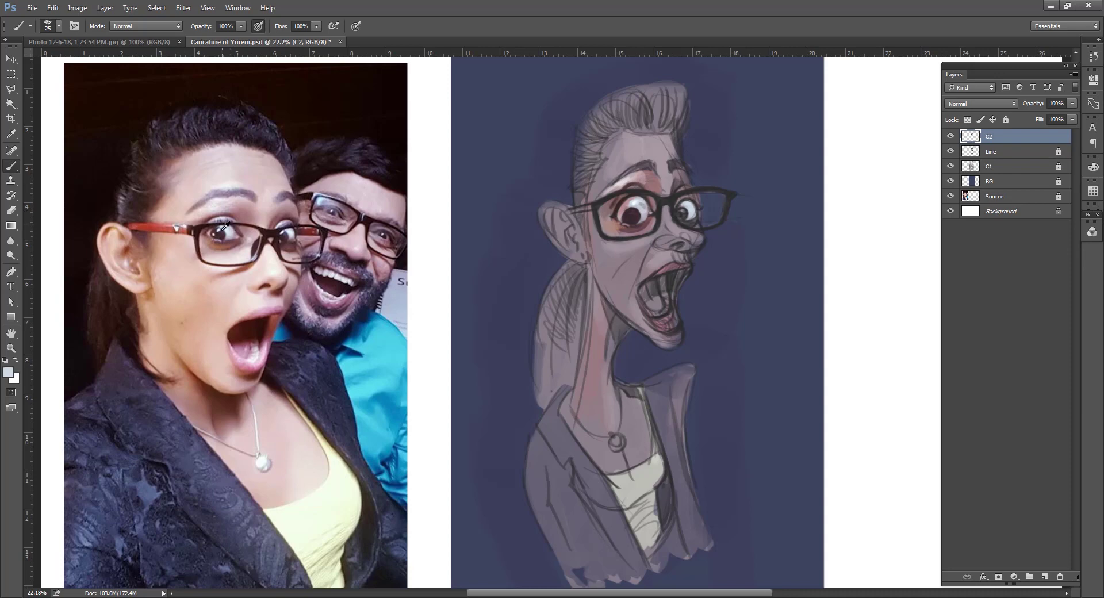
left_click(218, 234, "alt")
left_click(208, 233, "alt")
left_click(635, 202, "alt")
left_click(649, 215, "alt")
left_click(595, 213, "alt")
left_click(282, 250, "alt")
mouse_move(595, 210)
left_mouse_down()
mouse_move(603, 239)
mouse_move(650, 241)
mouse_move(657, 227)
left_mouse_up()
Darken the left eye with sampled dark tones using a slightly larger brush
left_click(298, 246, "alt")
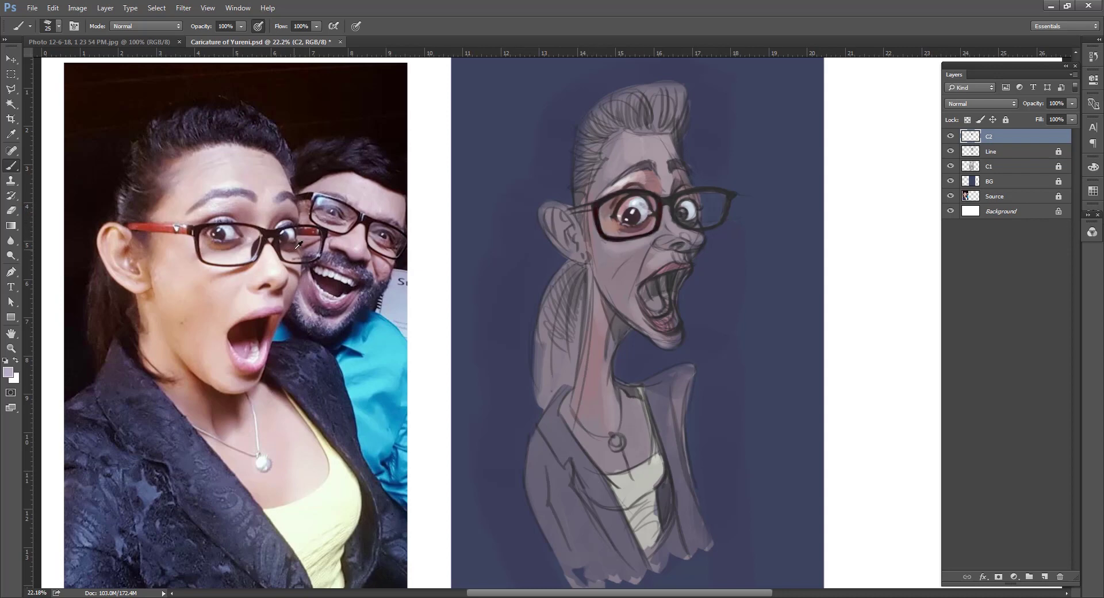
left_click(638, 233, "alt")
left_click(274, 232, "alt")
key("bracketright")
left_click(635, 213, "alt")
left_click(632, 218, "alt")
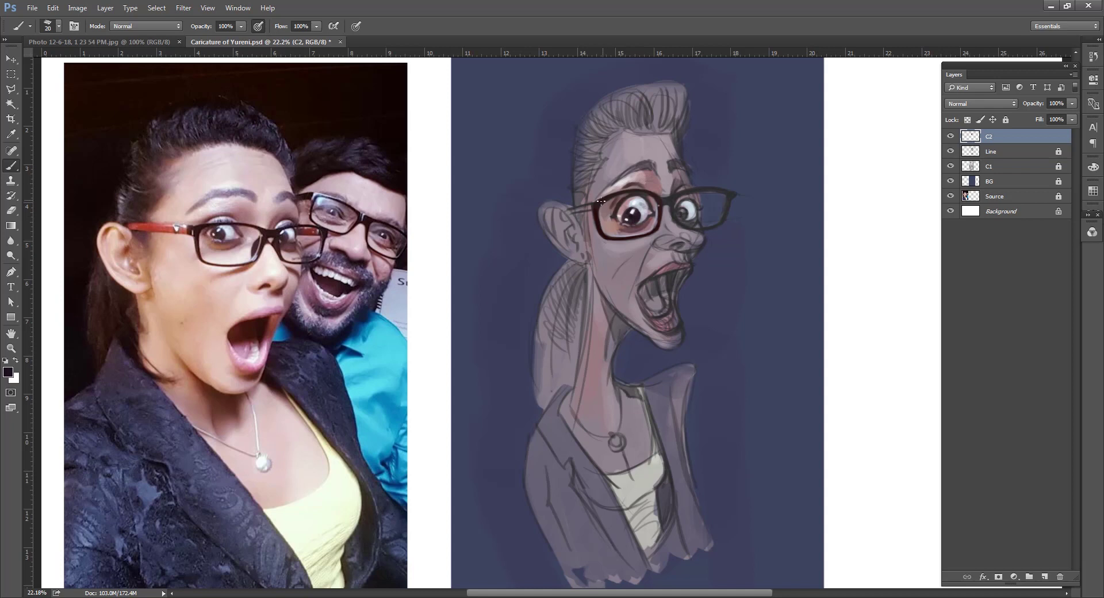
key("bracketright")
Paint peach strokes down the cheek and neck with near-white highlights beside the nose
left_click(262, 256, "alt")
left_click(227, 264, "alt")
left_click(644, 245, "alt")
key("bracketright")
key("bracketright")
key("bracketright")
mouse_move(598, 224)
left_mouse_down()
mouse_move(604, 294)
mouse_move(607, 243)
mouse_move(627, 294)
mouse_move(616, 308)
left_mouse_up()
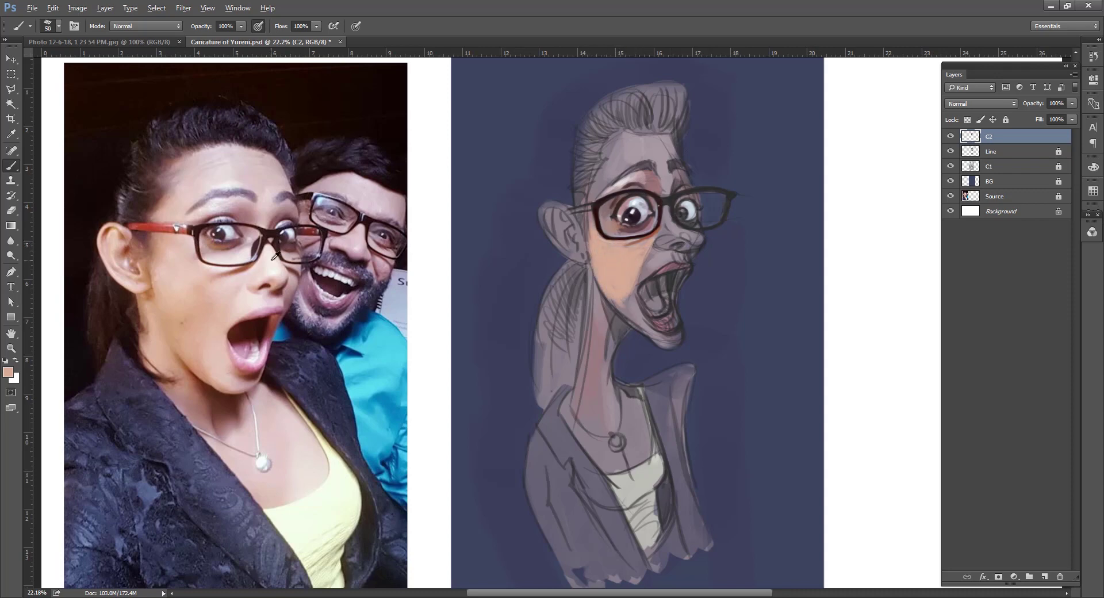
left_click(276, 256, "alt")
mouse_move(667, 210)
left_mouse_down()
mouse_move(685, 236)
mouse_move(662, 242)
mouse_move(701, 245)
left_mouse_up()
left_click(288, 276, "alt")
Paint pink on the nose, darker red at the nostril and pink on the upper lip
left_click(261, 280, "alt")
left_click(281, 281, "alt")
key("bracketleft")
key("bracketleft")
key("bracketleft")
left_click(684, 250, "alt")
left_click(288, 280, "alt")
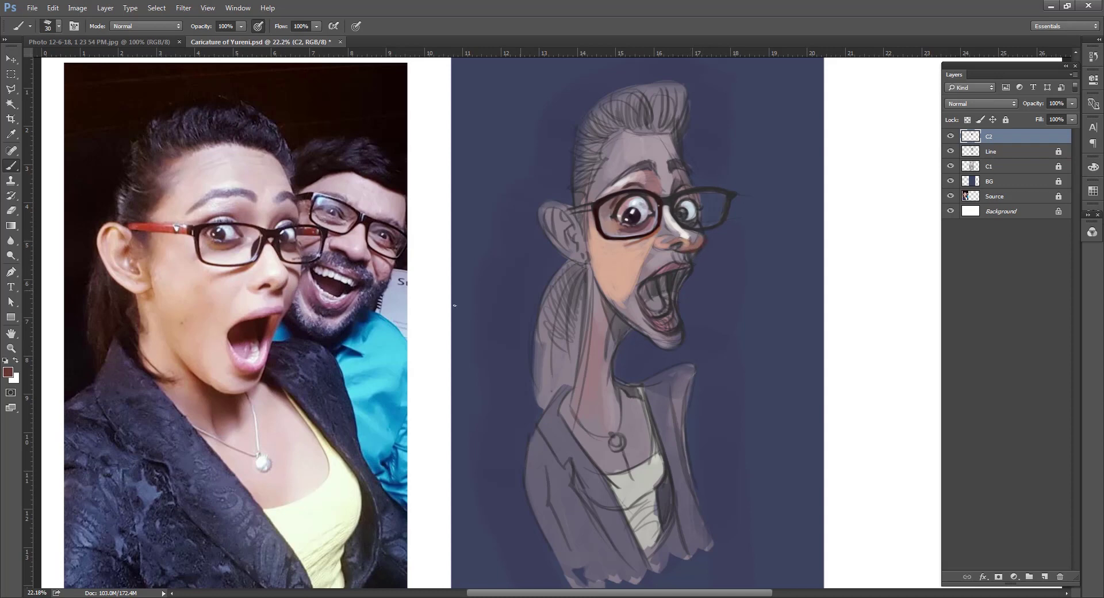
left_click(283, 307, "alt")
mouse_move(640, 282)
left_mouse_down()
mouse_move(658, 274)
mouse_move(684, 302)
mouse_move(678, 329)
left_mouse_up()
Add light pink under the nose and light peach strokes along the chin
key("bracketleft")
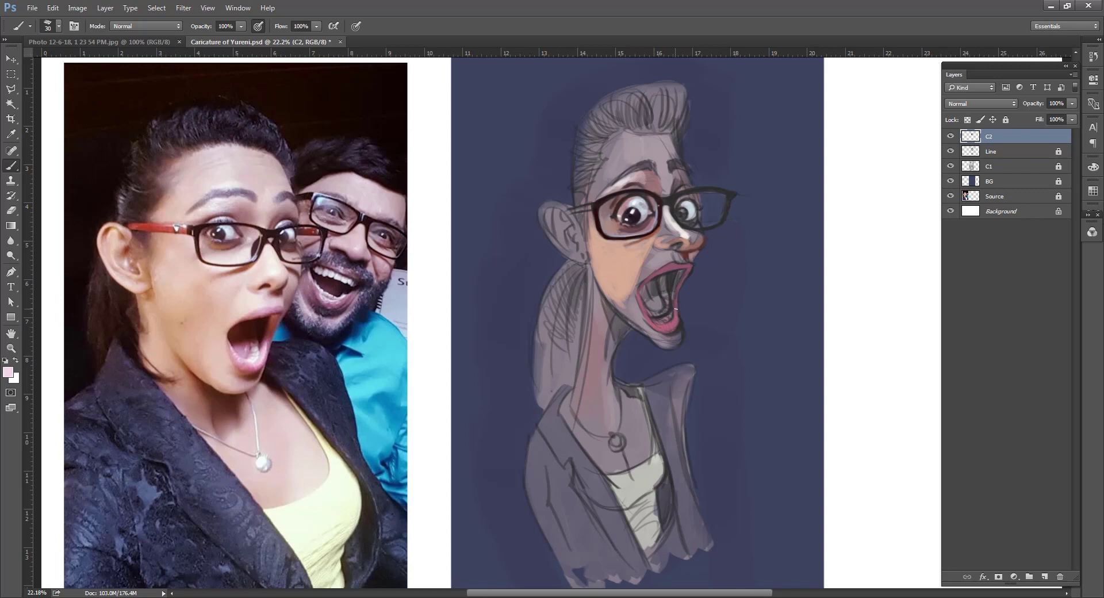
left_click(273, 306, "alt")
key("bracketright")
mouse_move(667, 253)
left_mouse_down()
mouse_move(632, 306)
mouse_move(651, 339)
mouse_move(682, 344)
mouse_move(668, 336)
left_mouse_up()
left_click(231, 314, "alt")
left_click(677, 334, "alt")
Darken the open mouth in maroon and brighten the teeth and inner lip
key("bracketleft")
left_click(253, 313, "alt")
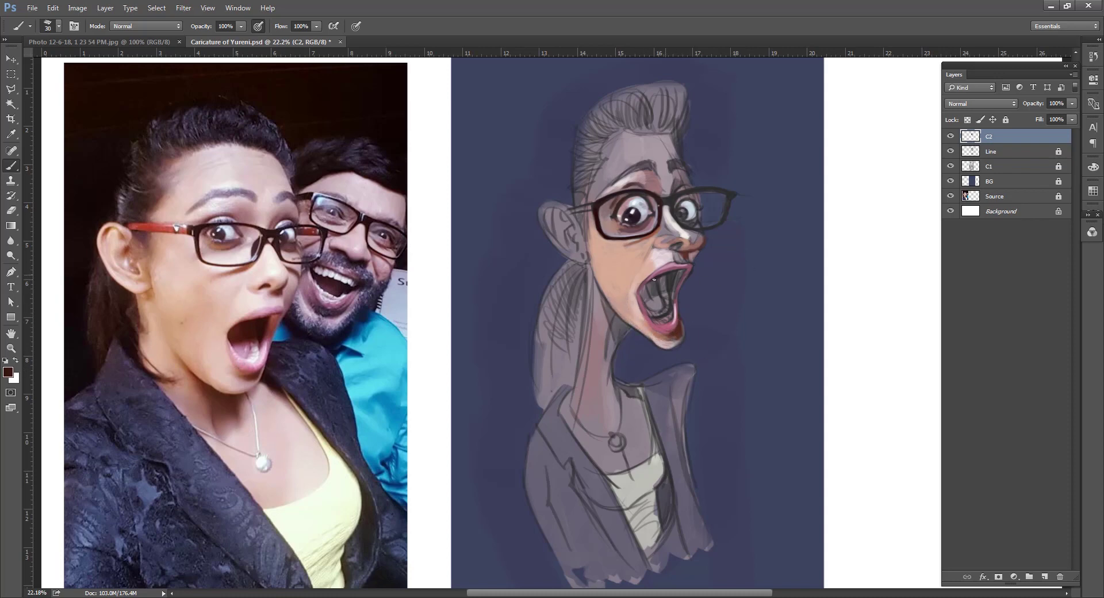
mouse_move(674, 274)
left_mouse_down()
mouse_move(670, 301)
mouse_move(660, 294)
mouse_move(654, 308)
mouse_move(674, 325)
left_mouse_up()
left_click(250, 342, "alt")
left_click(260, 353, "alt")
left_click(670, 311, "alt")
left_click(667, 316, "alt")
Sample dark maroon, near-white and mauve tones from the glasses and right eye
left_click(273, 301, "alt")
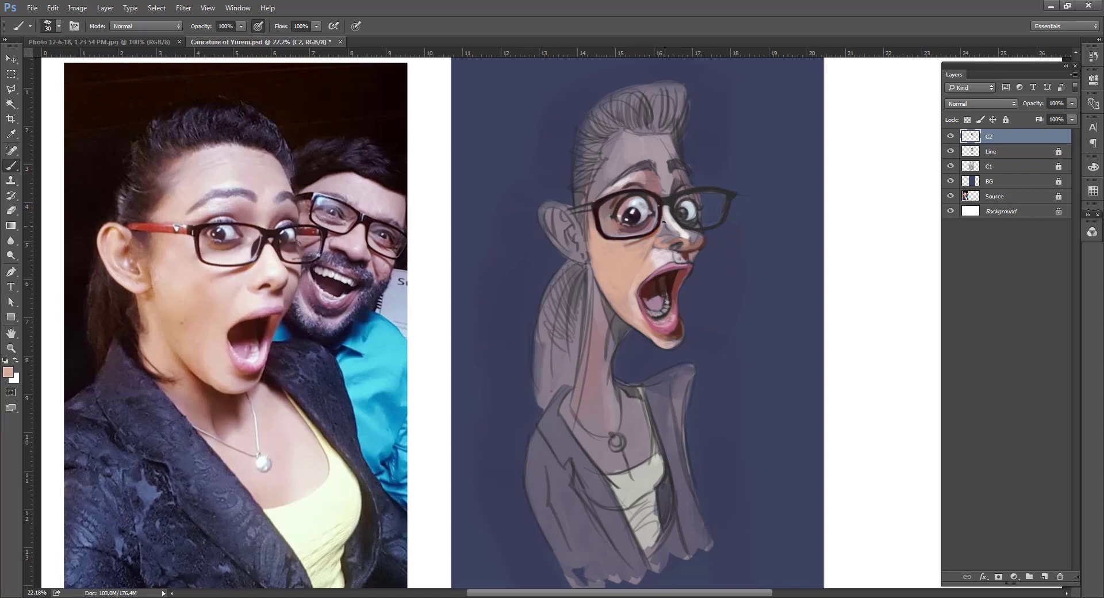
left_click(282, 233, "alt")
left_click(293, 237, "alt")
left_click(699, 208, "alt")
left_click(684, 215, "alt")
left_click(304, 223, "alt")
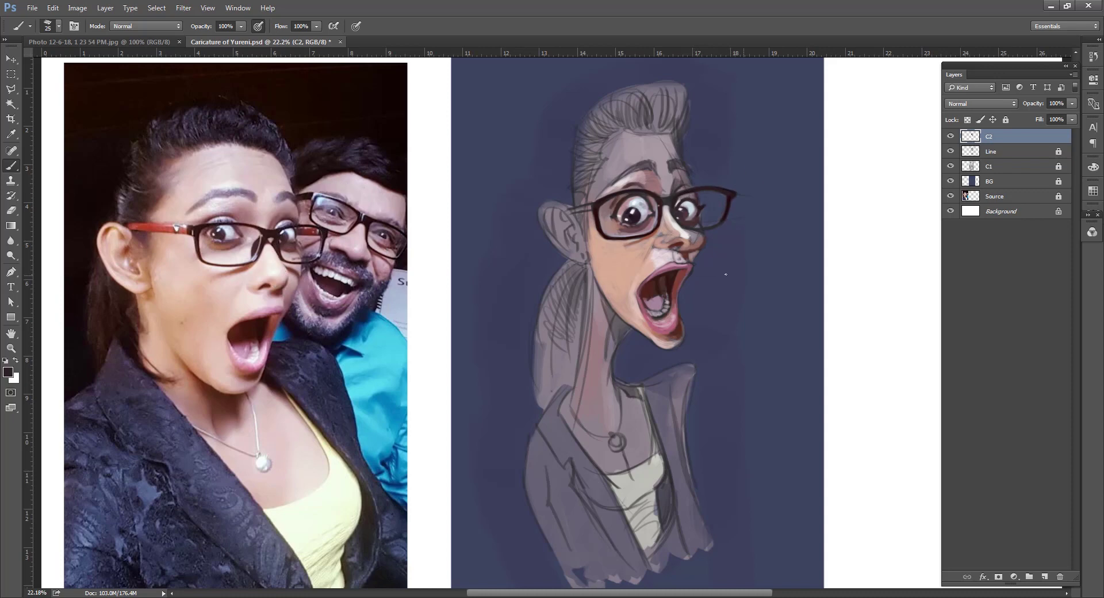
left_click(697, 221, "alt")
left_click(299, 243, "alt")
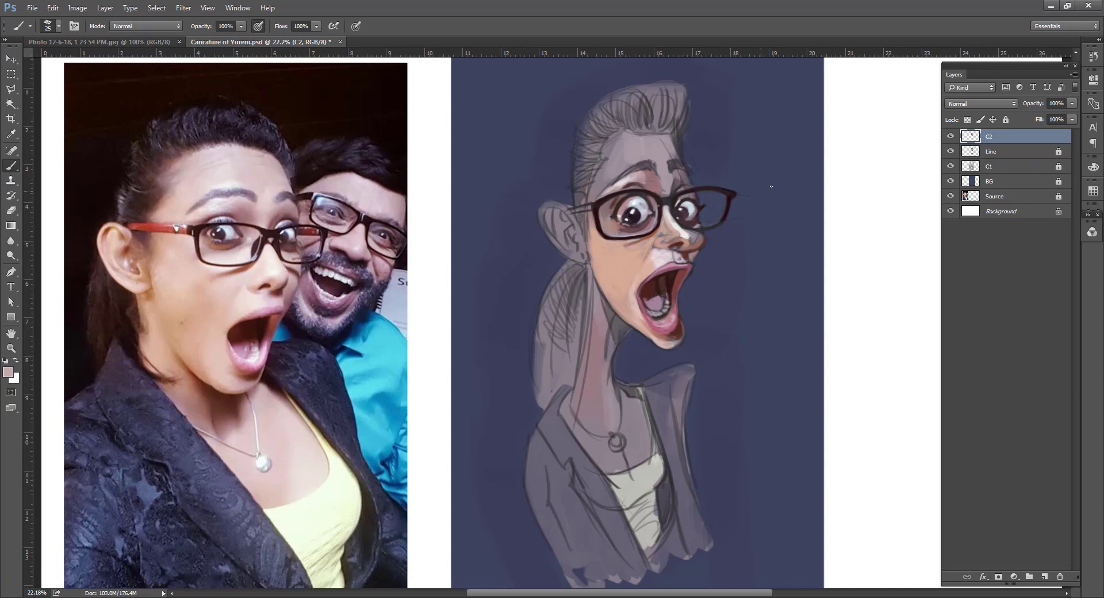
left_click(290, 212, "alt")
left_click(325, 198, "alt")
Paint dark strokes on the eyebrow and forehead using darker purple brow tones
left_click(296, 190, "alt")
mouse_move(677, 134)
left_mouse_down()
mouse_move(674, 168)
mouse_move(656, 169)
left_mouse_up()
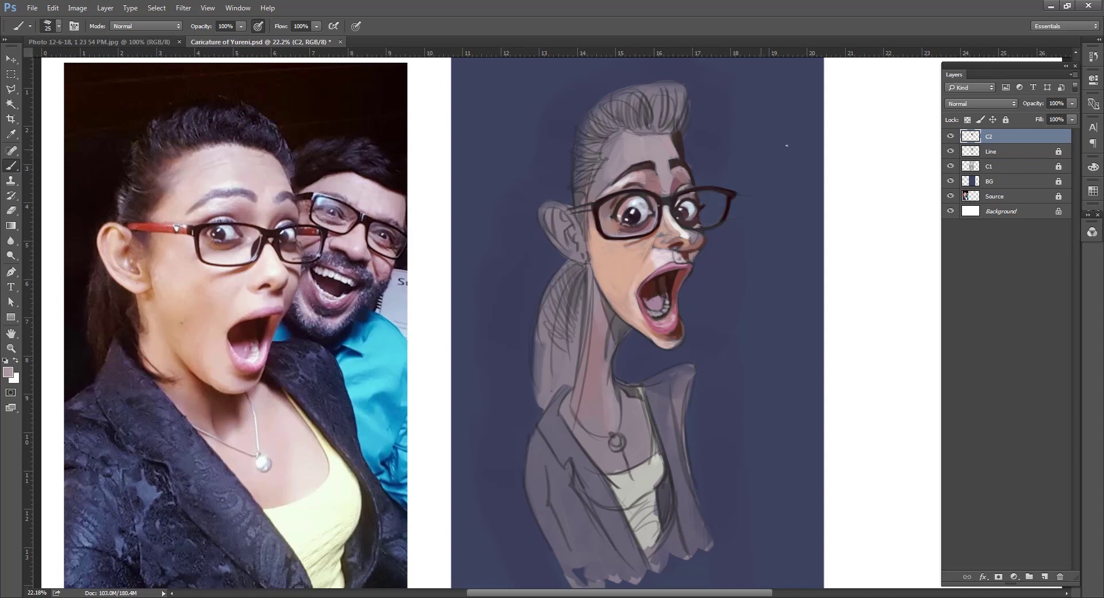
left_click(314, 195, "alt")
left_click(256, 187, "alt")
scroll(551, 172, "down", 1)
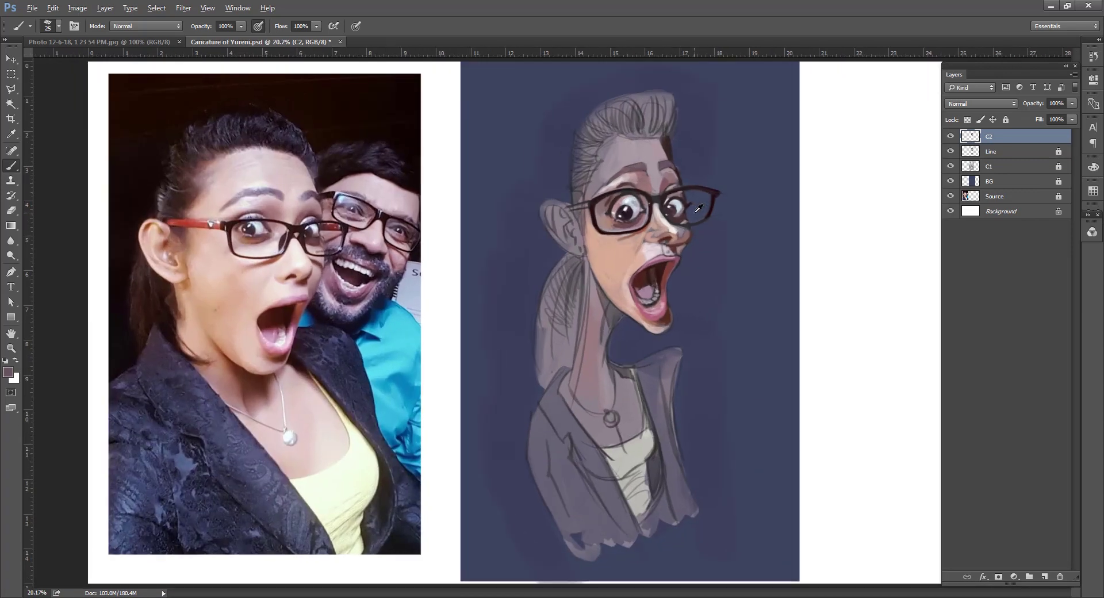
Paint the ear in warmer skin tones with light pink and reddish-brown strokes
left_click(188, 250, "alt")
mouse_move(569, 207)
left_mouse_down()
mouse_move(550, 231)
mouse_move(564, 218)
left_mouse_up()
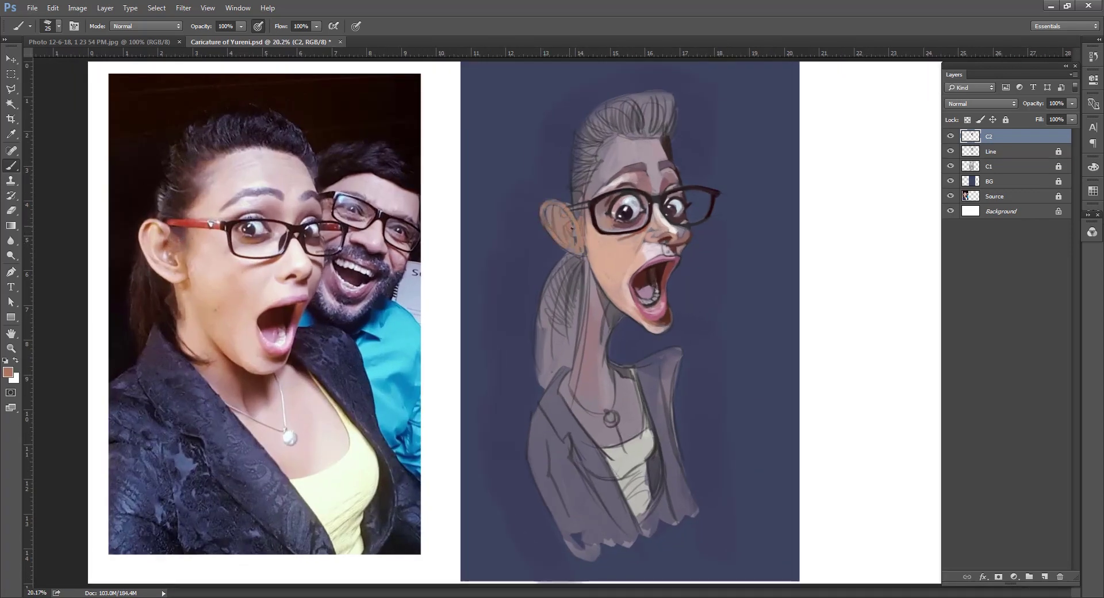
left_click(148, 256, "alt")
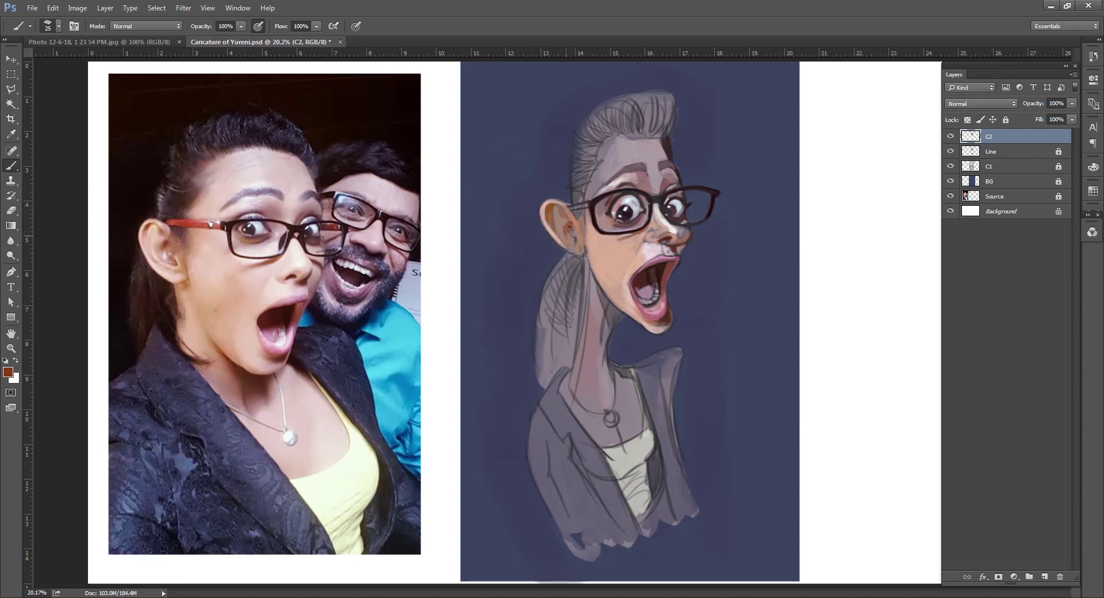
left_click(173, 258, "alt")
mouse_move(573, 229)
left_mouse_down()
mouse_move(577, 240)
mouse_move(563, 242)
left_mouse_up()
left_click(575, 245, "alt")
left_click(583, 252, "alt")
left_click(584, 249, "alt")
Paint dark brown hair over the head and a dark ponytail behind the neck
left_click(581, 222, "alt")
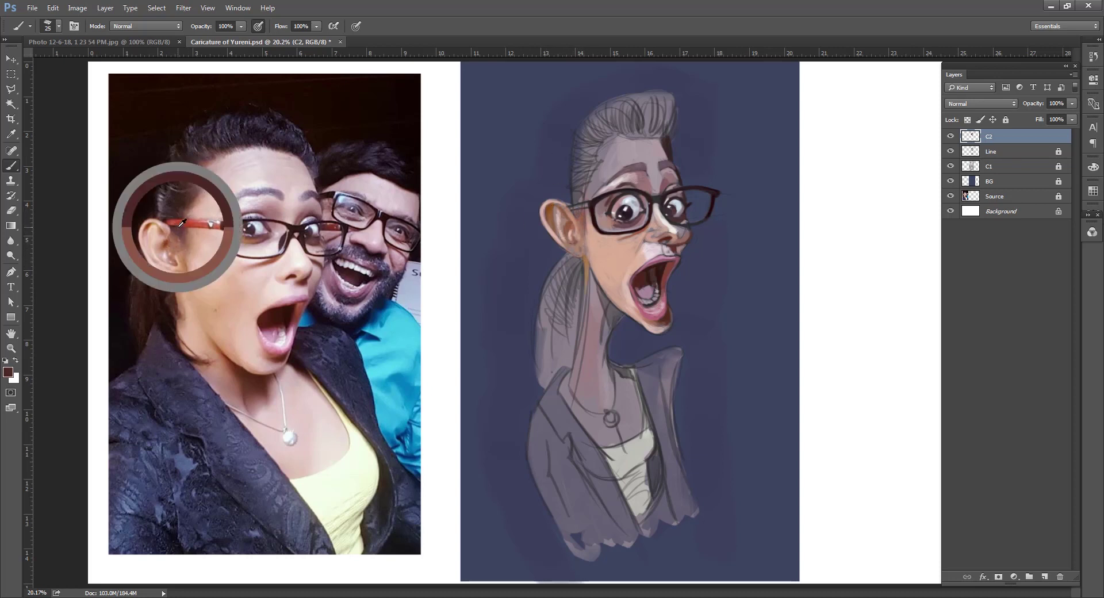
left_click(579, 212, "alt")
mouse_move(585, 181)
left_mouse_down()
mouse_move(578, 158)
mouse_move(593, 129)
mouse_move(581, 123)
mouse_move(673, 104)
left_mouse_up()
key("bracketright")
key("bracketright")
key("bracketright")
key("bracketright")
key("bracketright")
left_click_drag(604, 138, 621, 101)
key("bracketright")
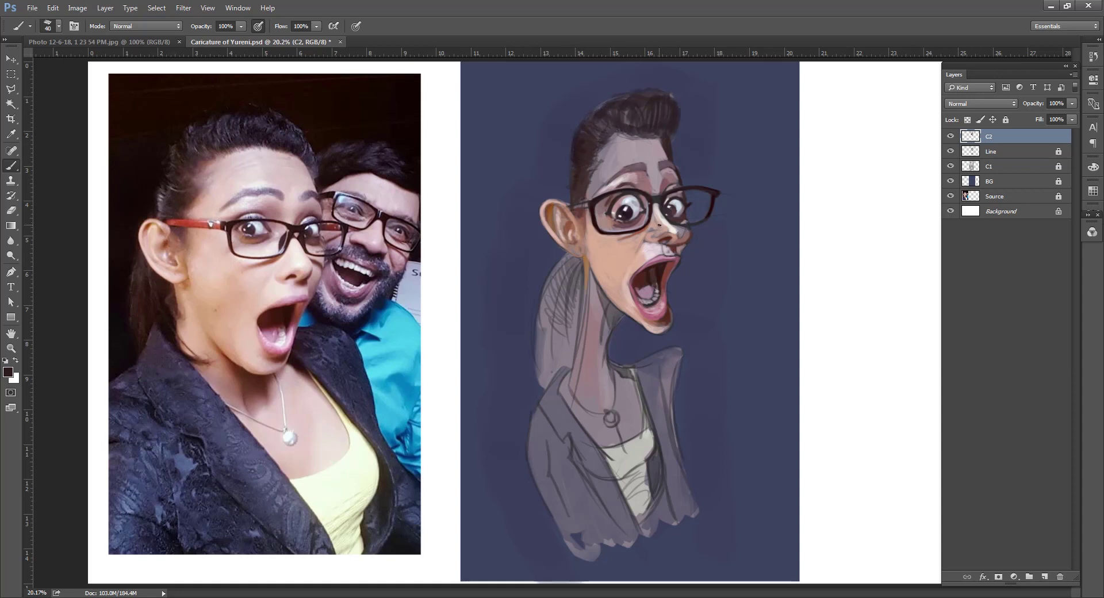
mouse_move(571, 256)
left_mouse_down()
mouse_move(544, 363)
mouse_move(561, 345)
left_mouse_up()
Shade the neck with pinkish-mauve strokes and add light pink on the chest
key("bracketleft")
key("bracketleft")
key("bracketleft")
left_click(610, 344, "alt")
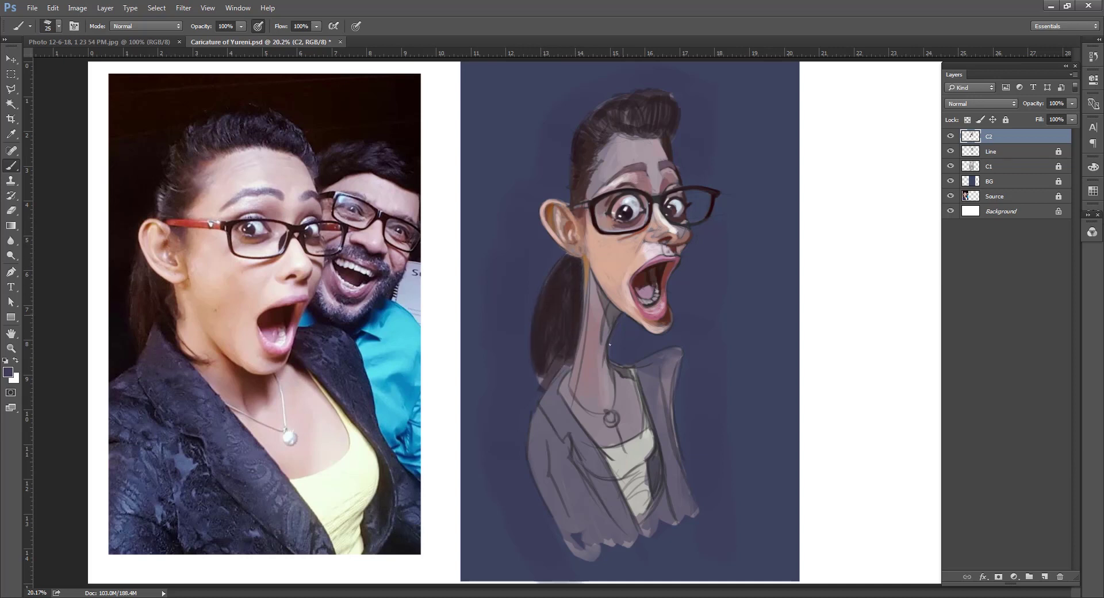
mouse_move(595, 286)
left_mouse_down()
mouse_move(612, 313)
mouse_move(602, 374)
left_mouse_up()
left_click(601, 325, "alt")
left_click(607, 345, "alt")
mouse_move(609, 324)
left_mouse_down()
mouse_move(611, 380)
mouse_move(637, 418)
left_mouse_up()
left_click(627, 368, "alt")
key("bracketright")
key("bracketright")
key("bracketright")
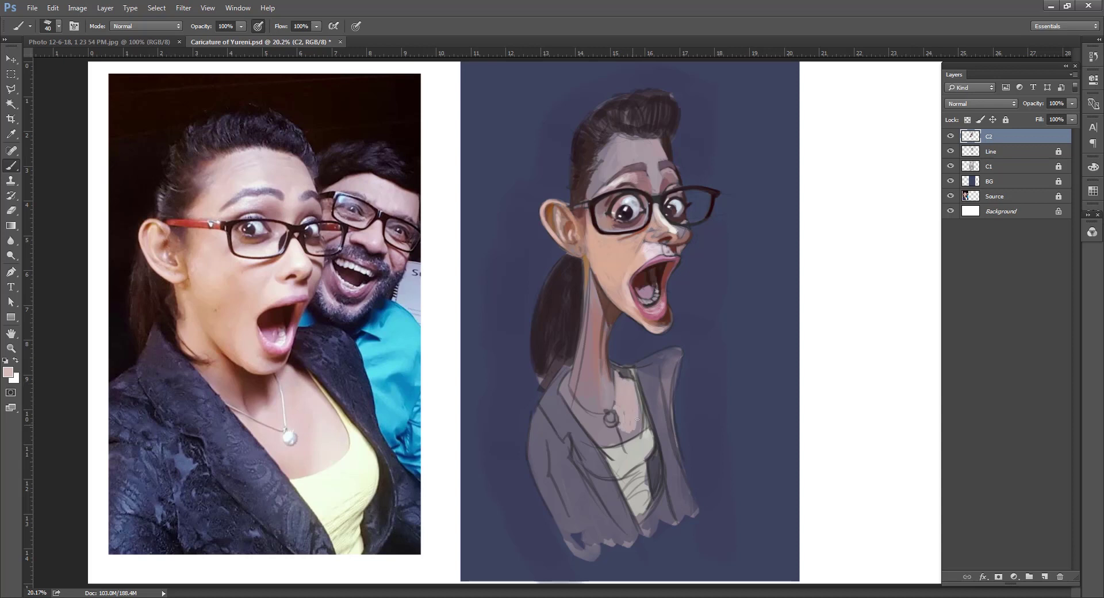
mouse_move(575, 403)
left_mouse_down()
mouse_move(609, 443)
mouse_move(614, 424)
left_mouse_up()
Sample white for the pendant and paint a reddish-brown shadow along the neck
left_click(290, 438, "alt")
left_click(597, 397, "alt")
mouse_move(597, 408)
left_mouse_down()
mouse_move(607, 308)
mouse_move(595, 399)
mouse_move(601, 388)
mouse_move(627, 422)
mouse_move(638, 397)
mouse_move(644, 443)
mouse_move(604, 455)
mouse_move(647, 448)
left_mouse_up()
left_click(598, 403, "alt")
left_click(636, 372, "alt")
Paint blue-purple jacket lapels and deepen the collar shadow with near-black
left_click_drag(636, 372, 662, 495)
key("]")
key("]")
left_click(599, 461, "alt")
left_click_drag(578, 445, 636, 529)
left_click_drag(543, 402, 557, 495)
left_click_drag(667, 371, 666, 405)
left_click(337, 382, "alt")
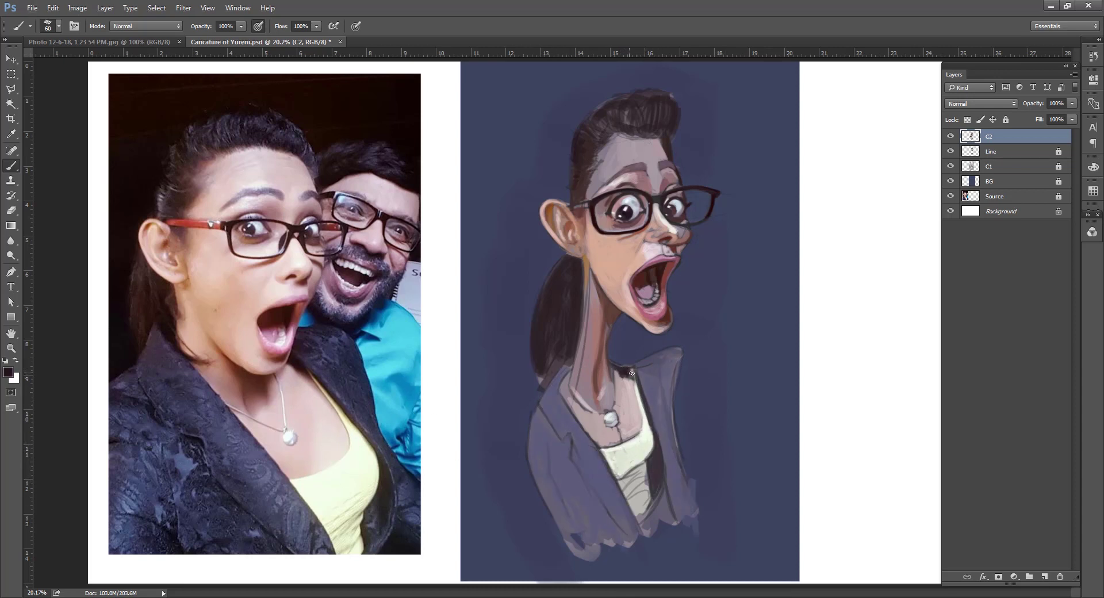
left_click_drag(612, 368, 647, 414)
Shade the lapels, jacket and lower torso in darker purple, then add a new layer C3
left_click_drag(658, 469, 667, 515)
left_click_drag(687, 416, 693, 501)
left_click_drag(566, 409, 632, 514)
left_click_drag(540, 410, 627, 547)
left_click_drag(539, 471, 596, 506)
left_click_drag(542, 372, 625, 533)
key("ctrl+shift+n")
key("Return")
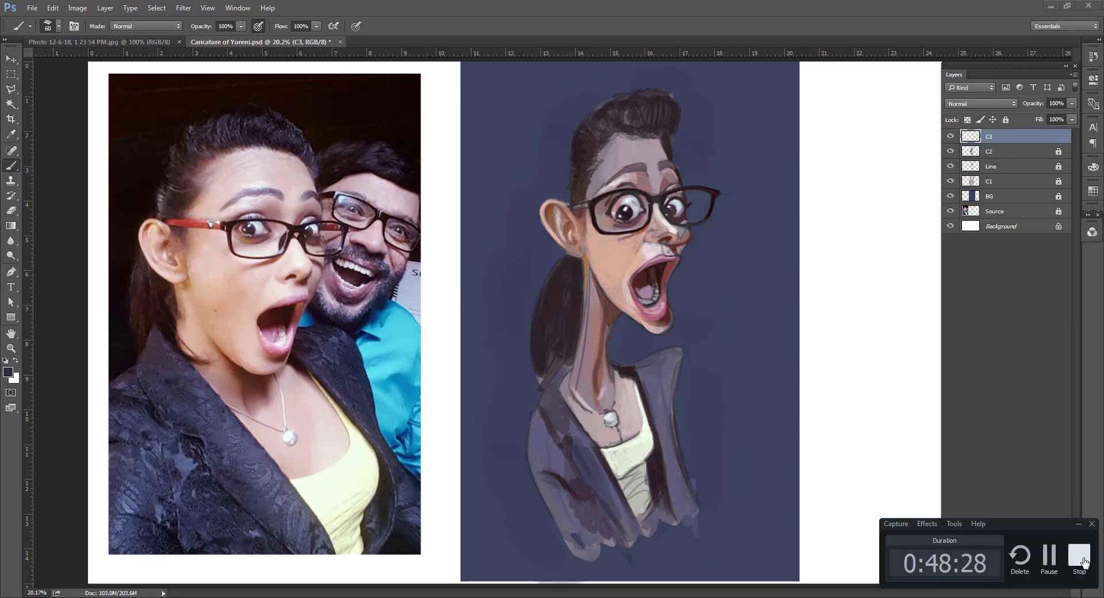
Sample pink forehead skin tones and paint light strokes across the caricature's forehead
scroll(215, 204, "up", 2)
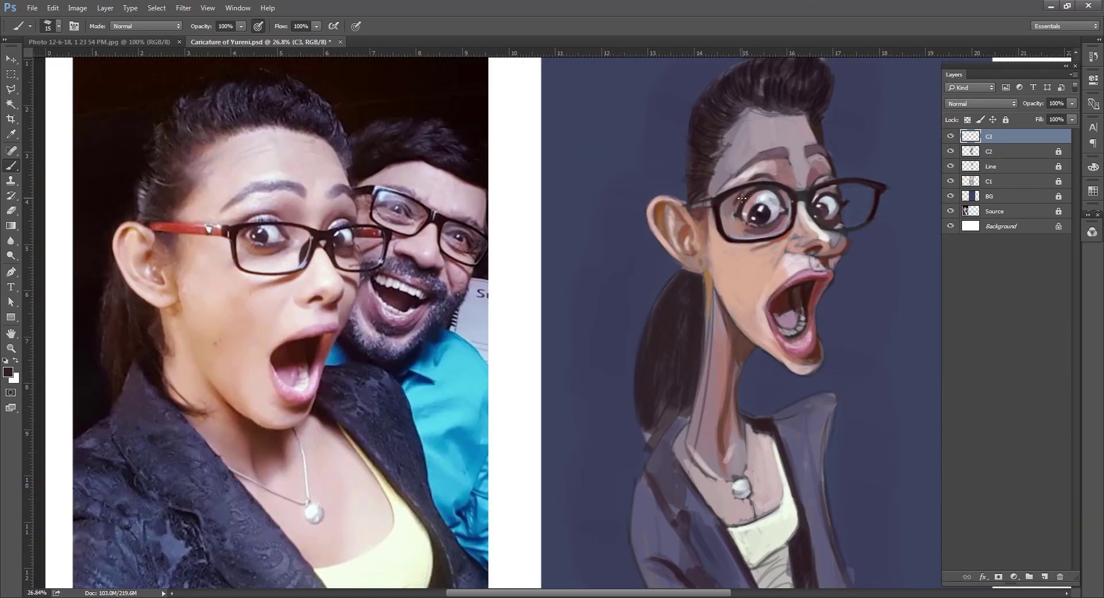
left_click(761, 213, "alt")
left_click(382, 121, "alt")
key("bracketright")
left_click(753, 156, "alt")
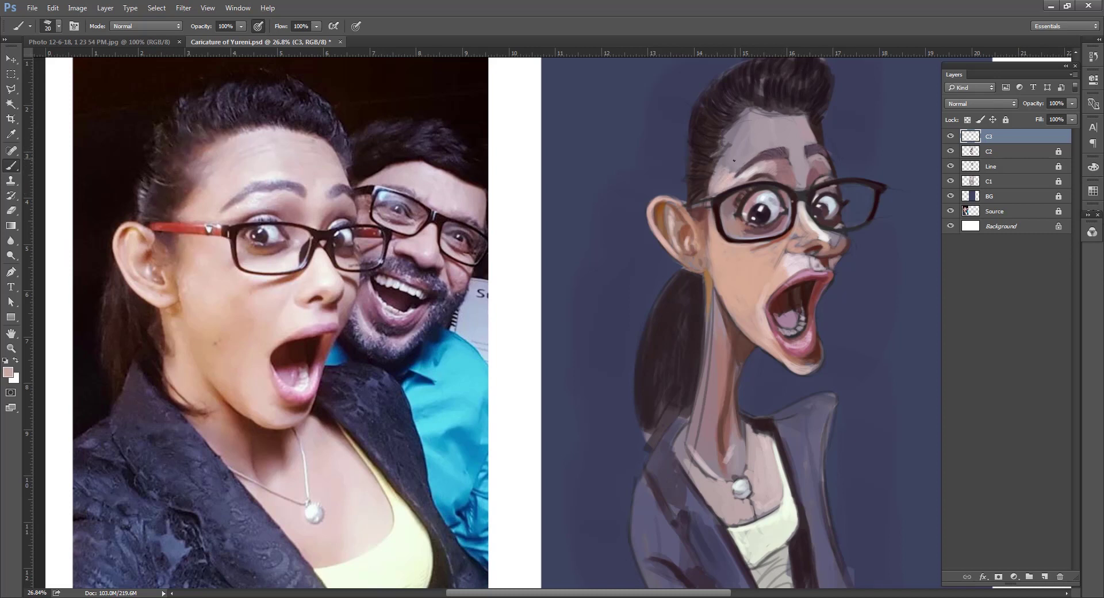
left_click(267, 149, "alt")
left_click(260, 143, "alt")
left_click_drag(747, 124, 739, 158)
mouse_move(803, 118)
left_mouse_down()
mouse_move(783, 153)
mouse_move(768, 135)
left_mouse_up()
left_click_drag(811, 127, 799, 177)
Sample lighter pinks and darker mauve tones from the photo, caricature nose and cheek
left_click(803, 149, "alt")
left_click(302, 202, "alt")
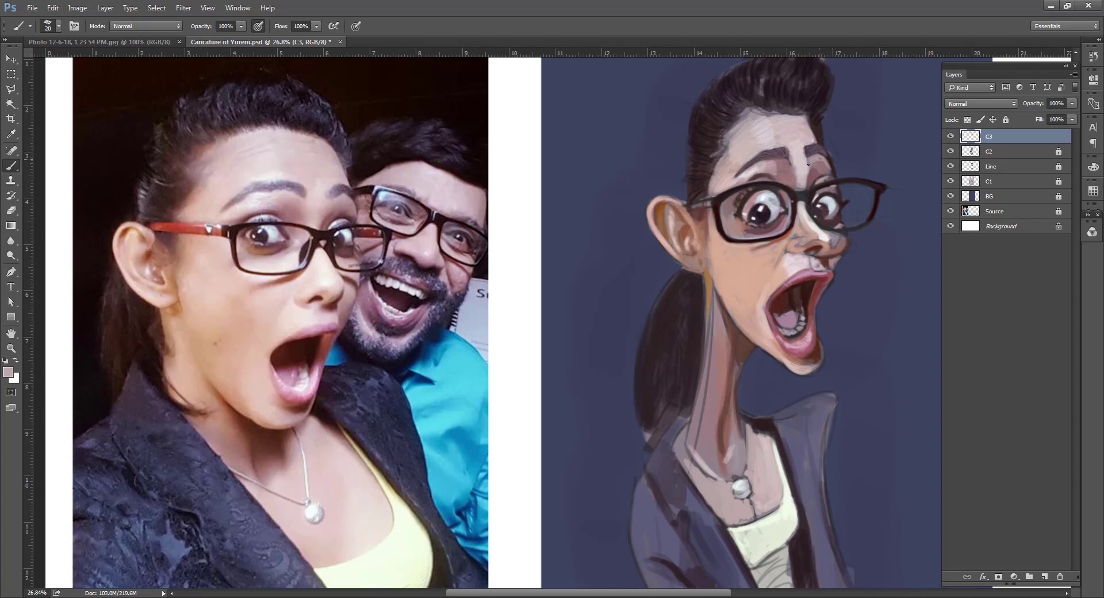
left_click(302, 203, "alt")
left_click(785, 200, "alt")
left_click(800, 170, "alt")
left_click(804, 235, "alt")
left_click(797, 227, "alt")
left_click(815, 246, "alt")
left_click(792, 249, "alt")
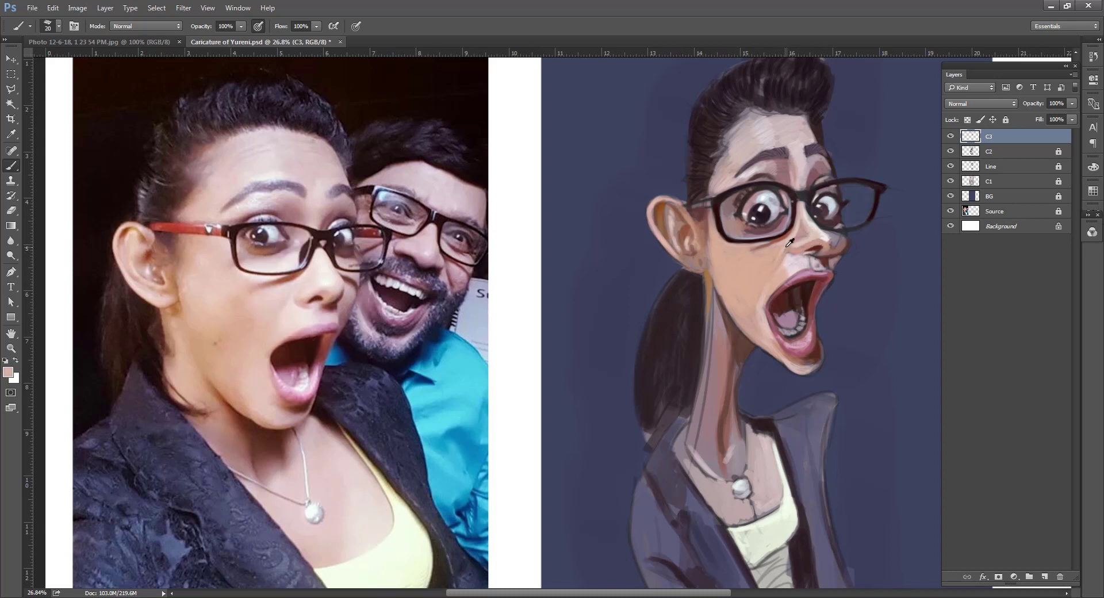
left_click(814, 252, "alt")
left_click(834, 233, "alt")
Match nose, nostril reddish-brown and mauve-pink tones between the photo and caricature
left_click(848, 249, "alt")
left_click(335, 301, "alt")
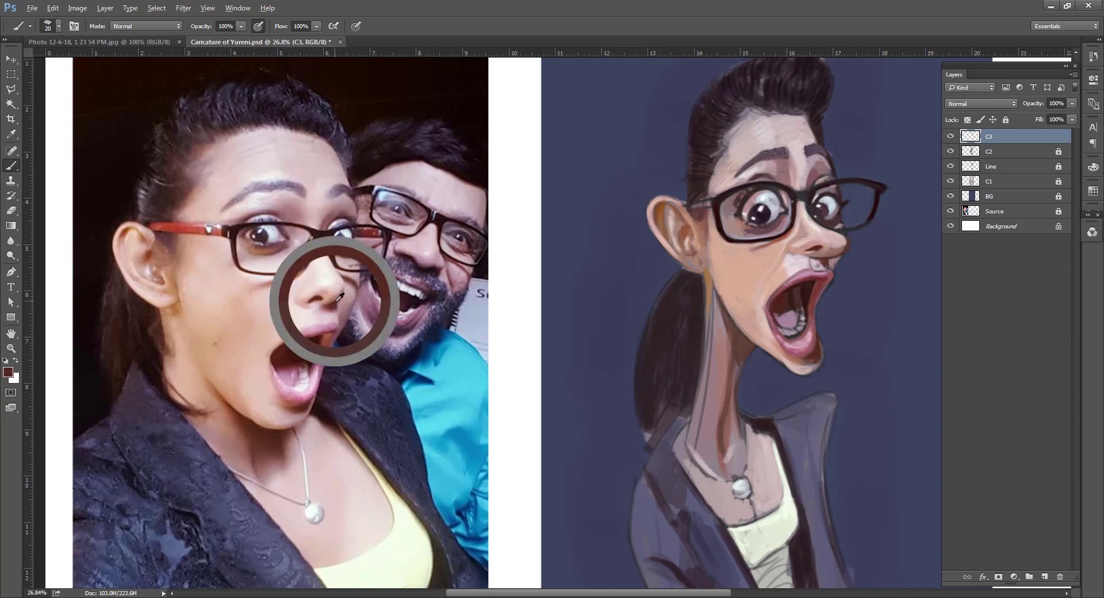
left_click(344, 295, "alt")
left_click(819, 262, "alt")
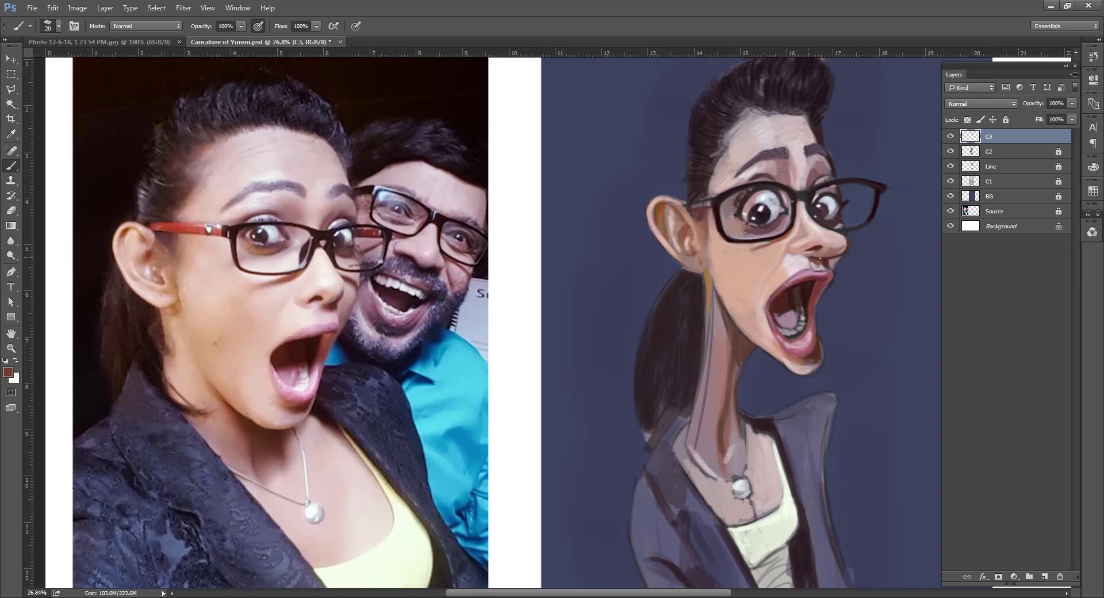
left_click(365, 293, "alt")
left_click(834, 274, "alt")
left_click(839, 266, "alt")
left_click(836, 268, "alt")
left_click(814, 283, "alt")
Sample lower-lip pink, dark reddish-brown around the mouth, and cheek skin tones
left_click(816, 290, "alt")
left_click(336, 379, "alt")
left_click(310, 406, "alt")
left_click(815, 307, "alt")
left_click(812, 345, "alt")
left_click(835, 268, "alt")
left_click(837, 267, "alt")
left_click(827, 289, "alt")
left_click(364, 285, "alt")
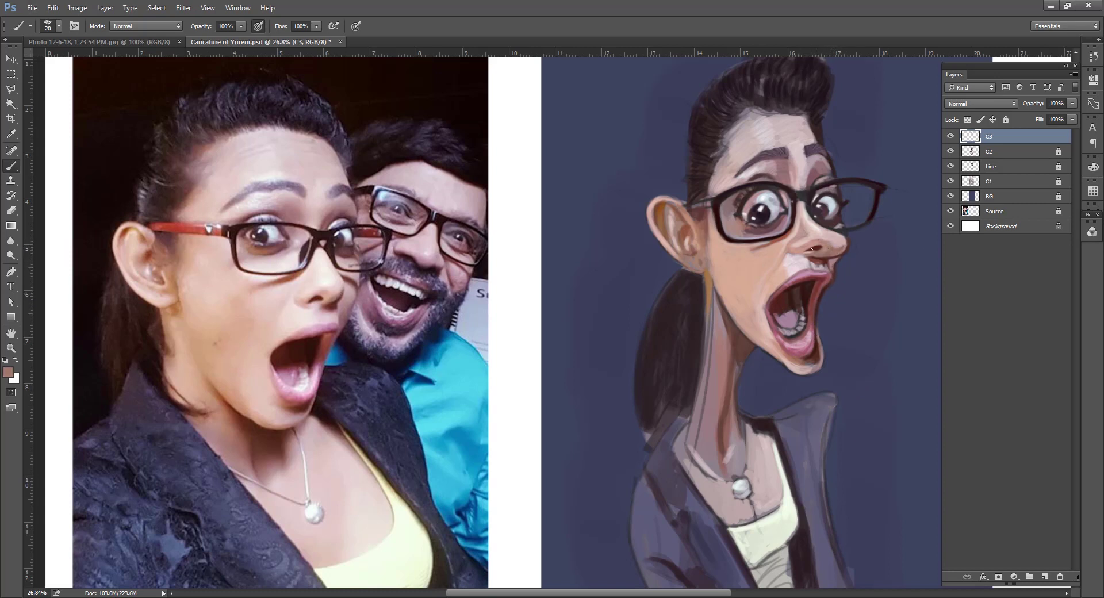
left_click(790, 237, "alt")
left_click(776, 249, "alt")
left_click(754, 249, "alt")
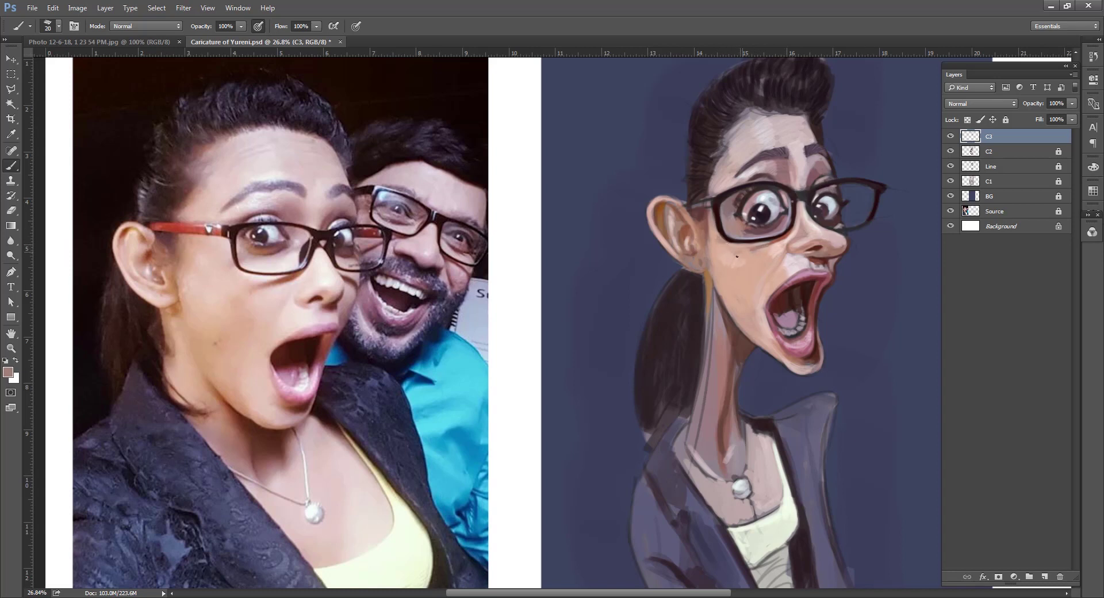
left_click(736, 257, "alt")
Set paint opacity to 65% and sample nose pinks and a near-white bridge highlight
key("6")
key("5")
left_click(826, 256, "alt")
left_click(834, 249, "alt")
left_click(840, 247, "alt")
left_click(835, 234, "alt")
left_click(807, 240, "alt")
key("bracketright")
key("bracketright")
Paint a faint light-pink highlight under the caricature's left eye
left_click(796, 196, "alt")
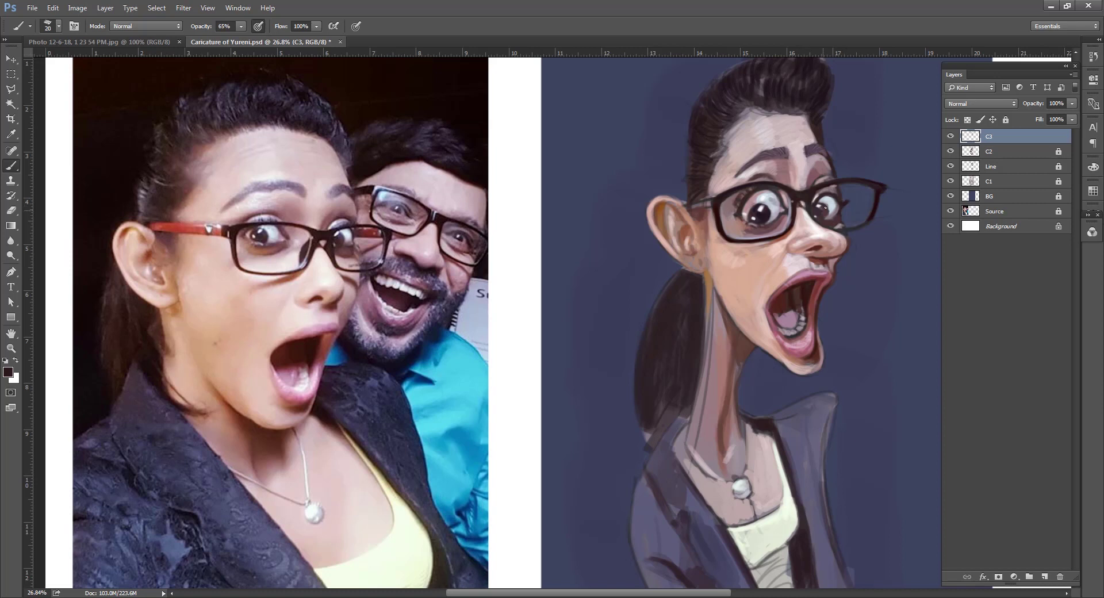
left_click(826, 212, "alt")
key("bracketright")
left_click(820, 184, "alt")
left_click(820, 144, "alt")
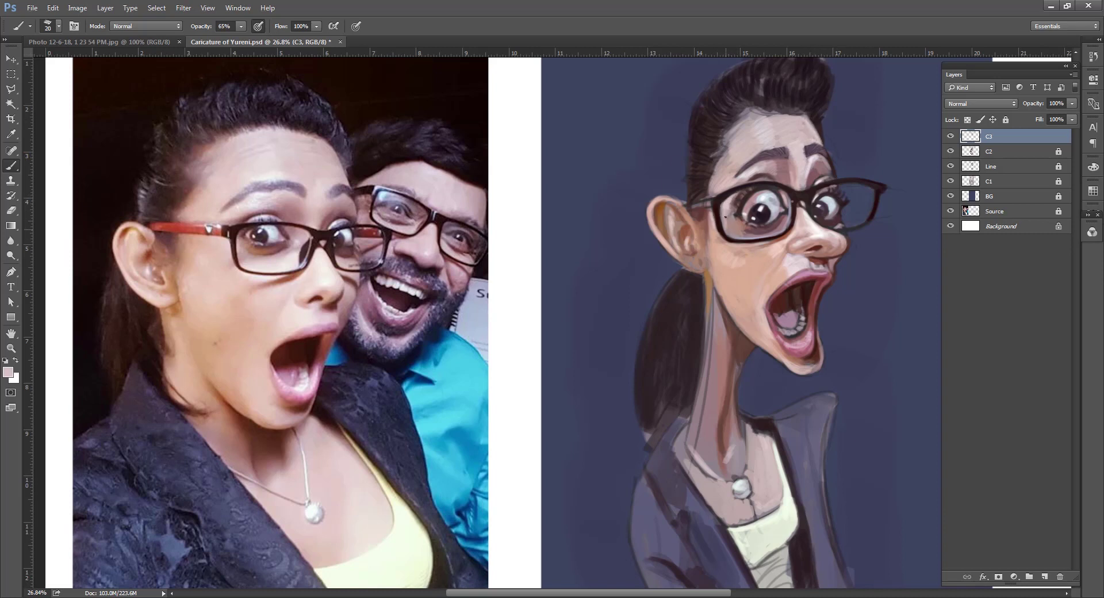
left_click_drag(725, 217, 746, 236)
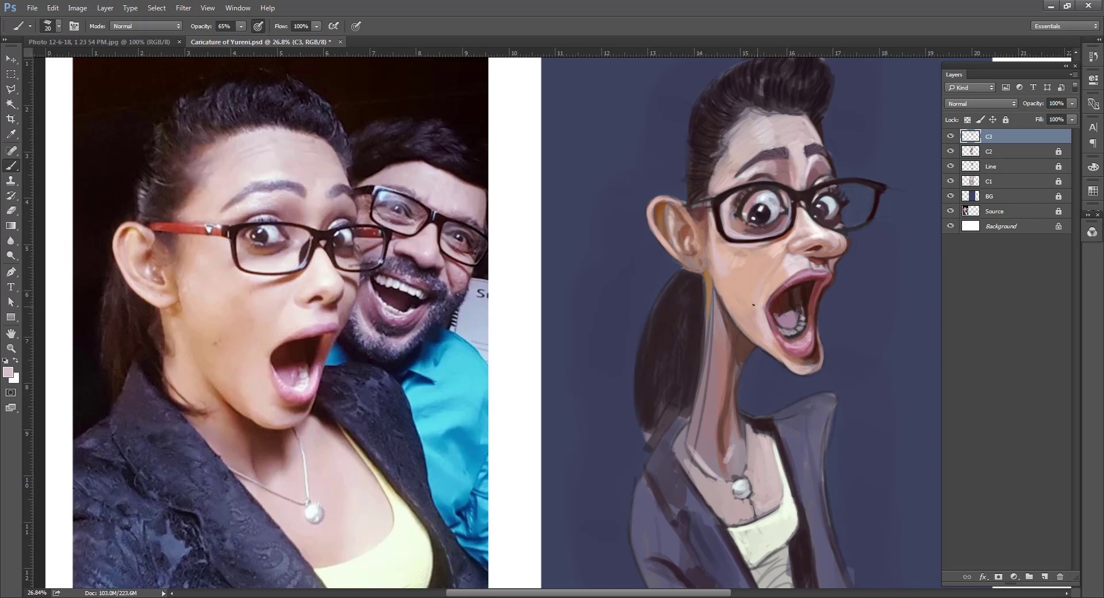
Sample dark maroon, blue-grey background and light pink around the glasses' edge
left_click(320, 274, "alt")
left_click(852, 187, "alt")
left_click(829, 224, "alt")
left_click(838, 221, "alt")
left_click(848, 237, "alt")
left_click(853, 231, "alt")
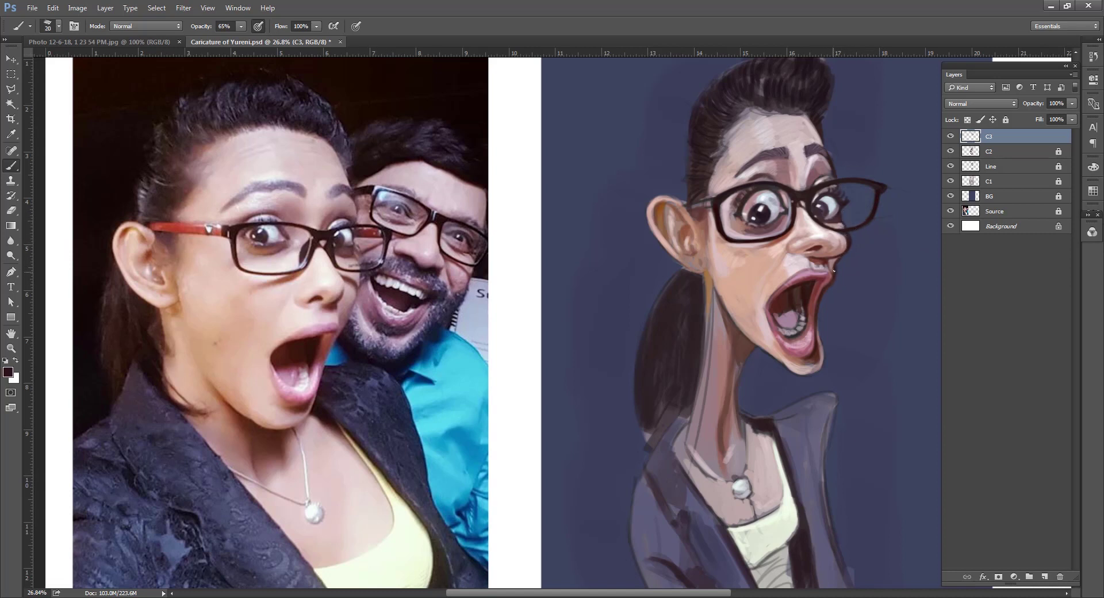
With a smaller brush, sample white highlight, dark blue and black near the glasses rim
key("bracketleft")
key("bracketleft")
key("bracketleft")
left_click(877, 181, "alt")
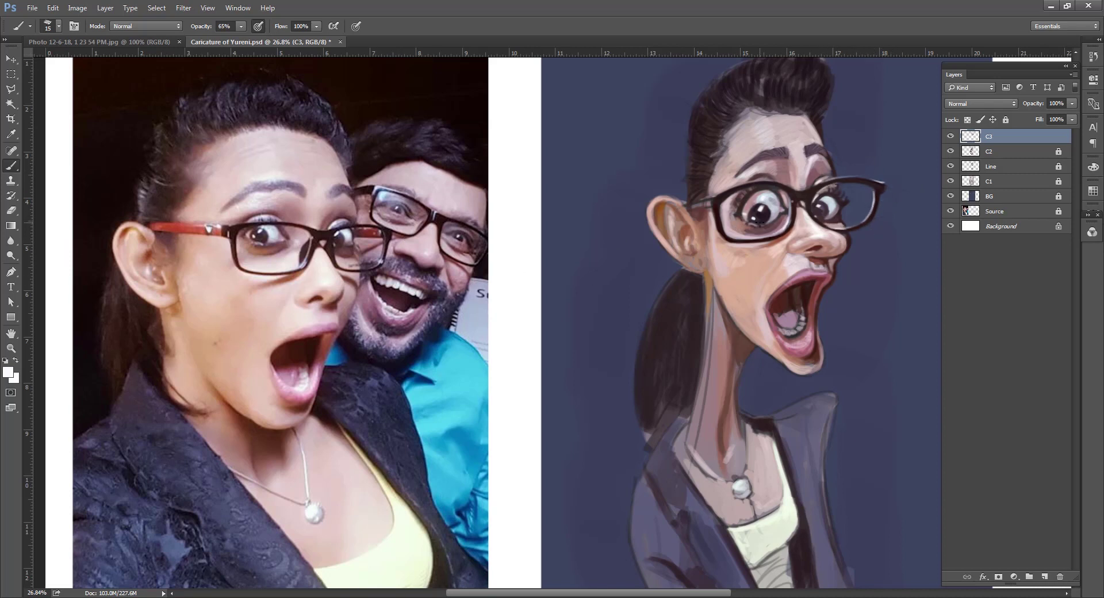
left_click(890, 203, "alt")
left_click(873, 212, "alt")
left_click(869, 211, "alt")
Paint a light skin-pink highlight down the caricature's neck
scroll(742, 259, "right", 3)
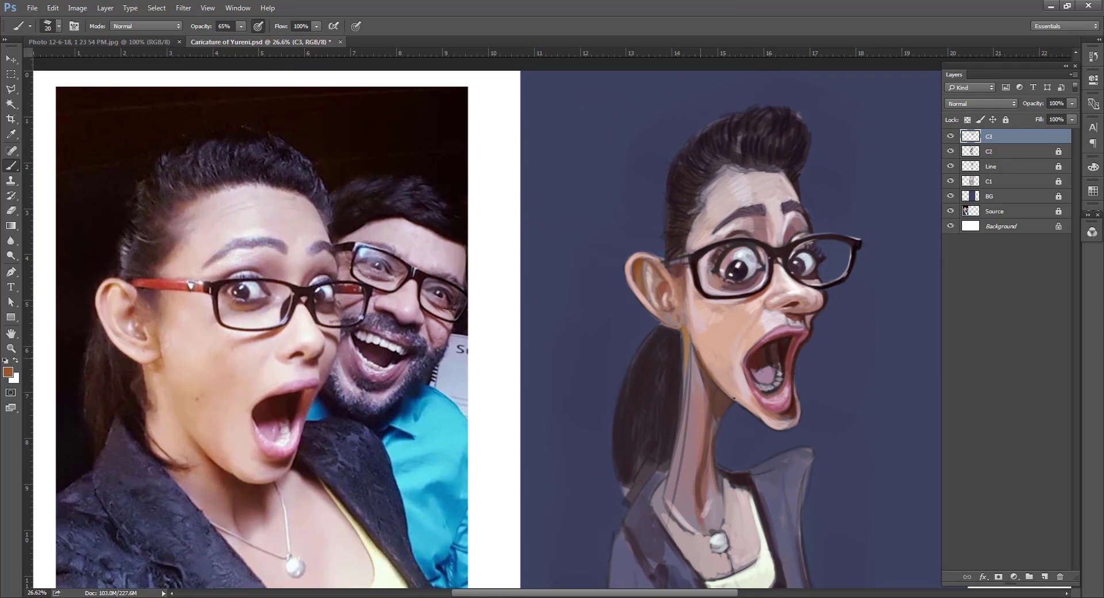
left_click(243, 468, "alt")
left_click(731, 391, "alt")
left_click(306, 508, "alt")
key("bracketright")
left_click_drag(721, 404, 713, 489)
left_click_drag(690, 343, 675, 502)
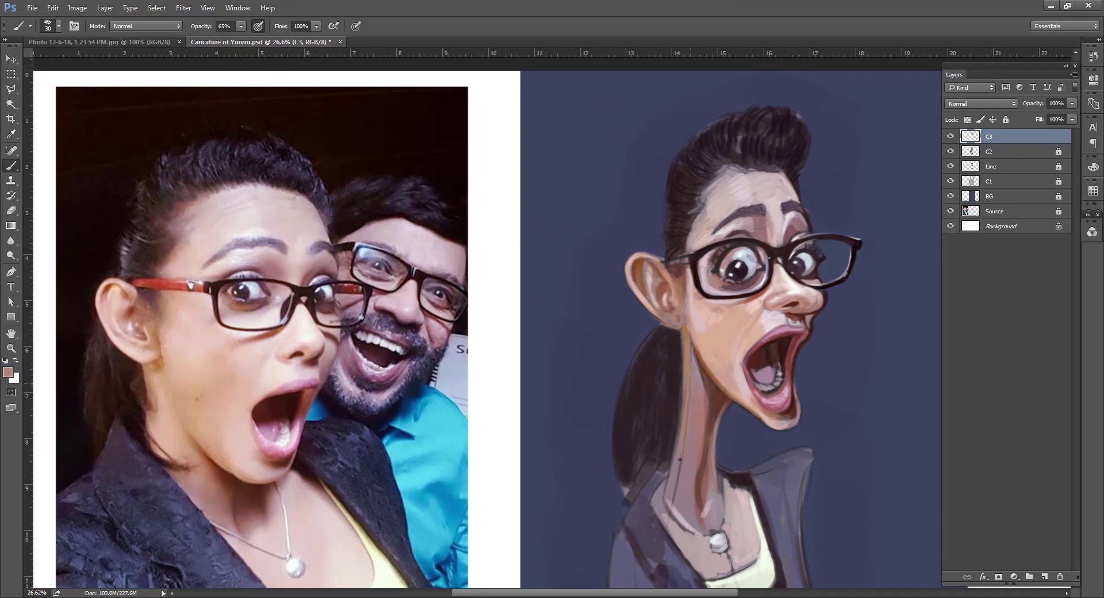
Paint a red temple arm on the glasses and darken its end near the ear
left_click(130, 289, "alt")
key("bracketleft")
left_click_drag(662, 266, 690, 260)
left_click(364, 285, "alt")
left_click(669, 261, "alt")
key("bracketright")
key("bracketright")
left_click_drag(666, 263, 645, 253)
Sample reddish-brown, near-black hair, greyish-brown hairline and dark maroon mouth colours
left_click(666, 263, "alt")
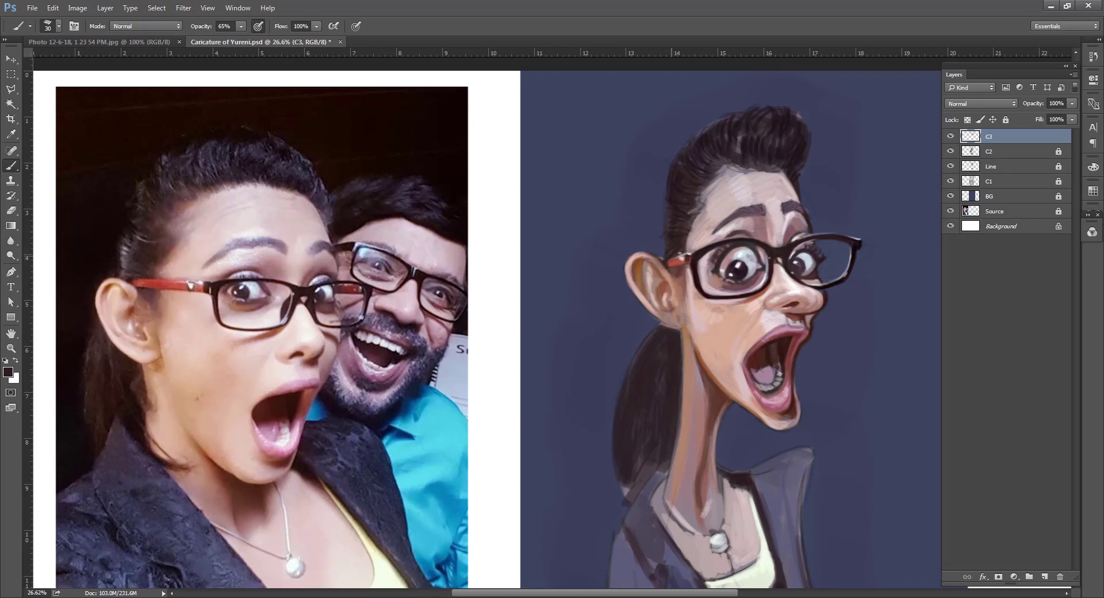
left_click(680, 253, "alt")
key("bracketleft")
left_click(676, 202, "alt")
left_click(166, 218, "alt")
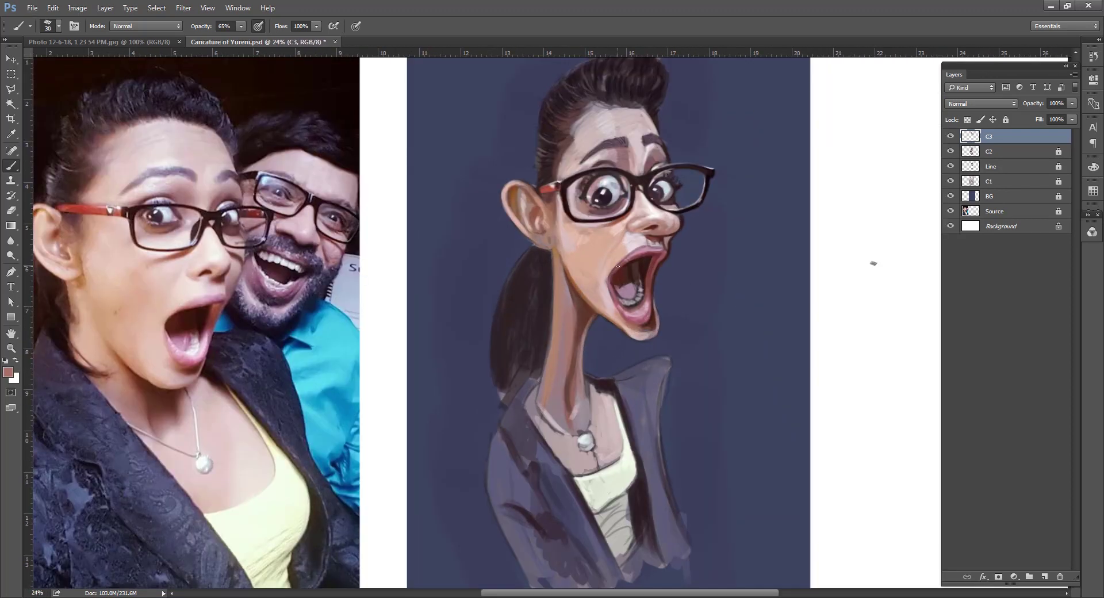
left_click(618, 266, "alt")
Sample the photo's lip colours and paint a dark maroon stroke inside the mouth's upper-left
left_click(235, 286, "alt")
left_click(248, 286, "alt")
left_click(228, 297, "alt")
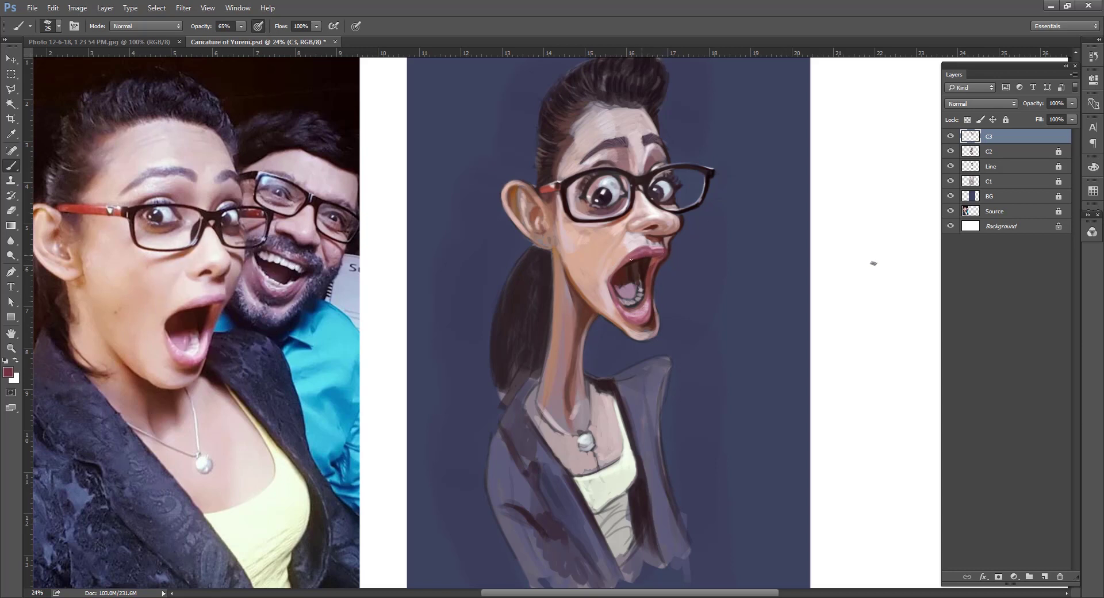
left_click(645, 247, "alt")
left_click(210, 314, "alt")
left_click_drag(612, 283, 617, 273)
left_click(613, 286, "alt")
scroll(613, 286, "down", 3)
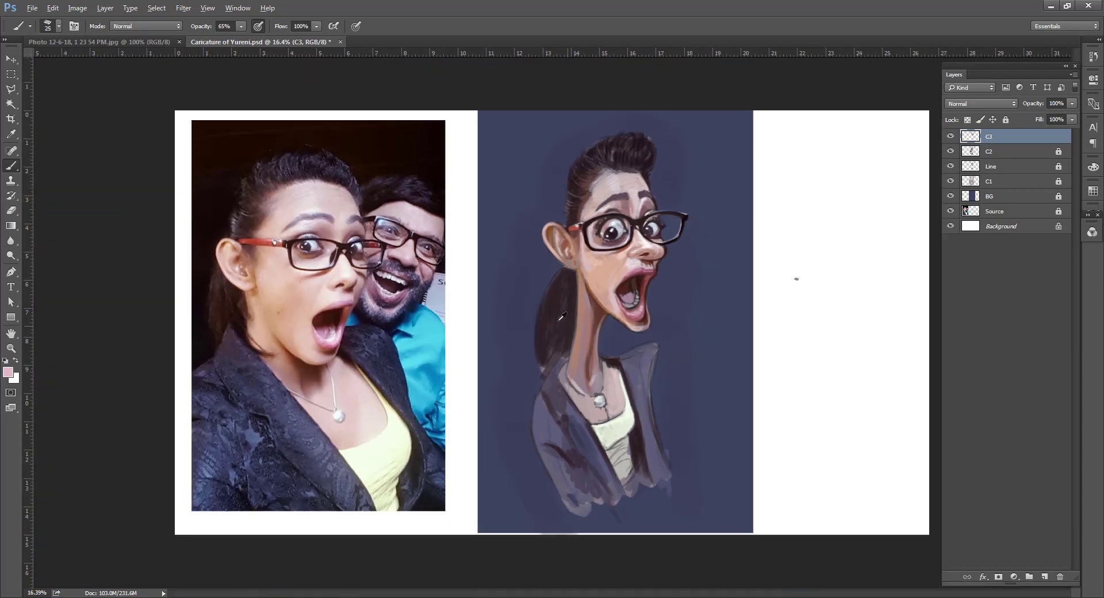
scroll(690, 322, "up", 3)
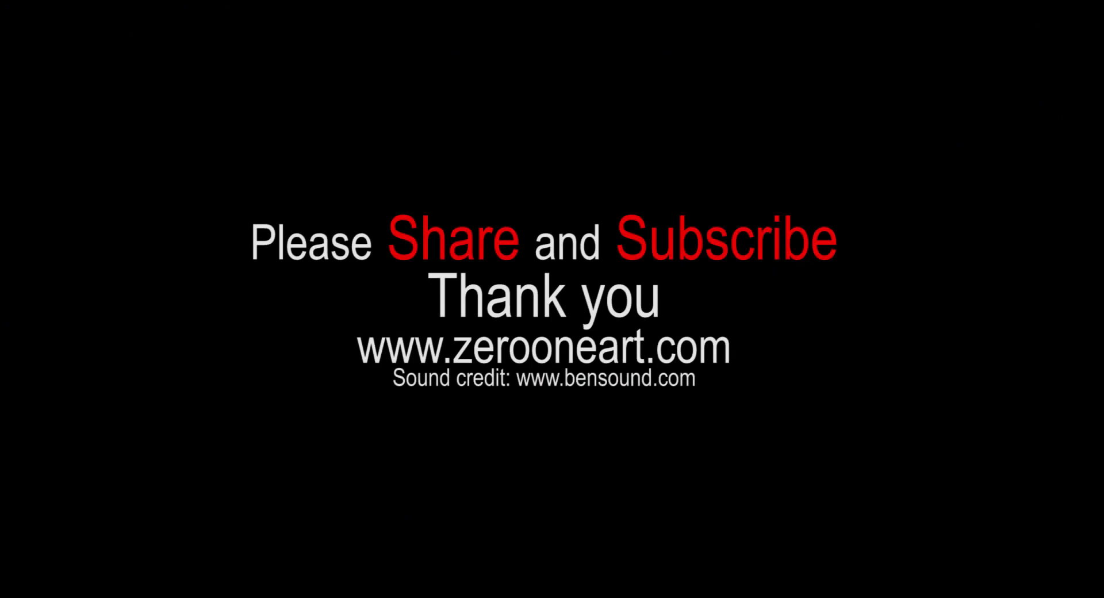